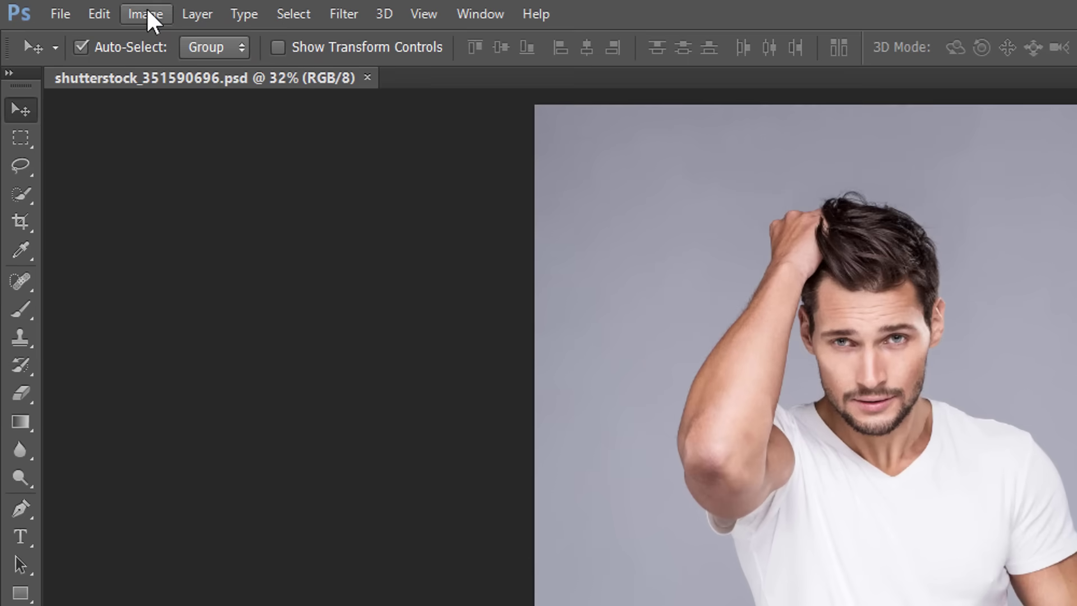
Step: Confirm the image is 2000 × 2973 px without changing it, then duplicate the photo as Layer 1
{"action": "left_click", "coordinate": [76, 7]}
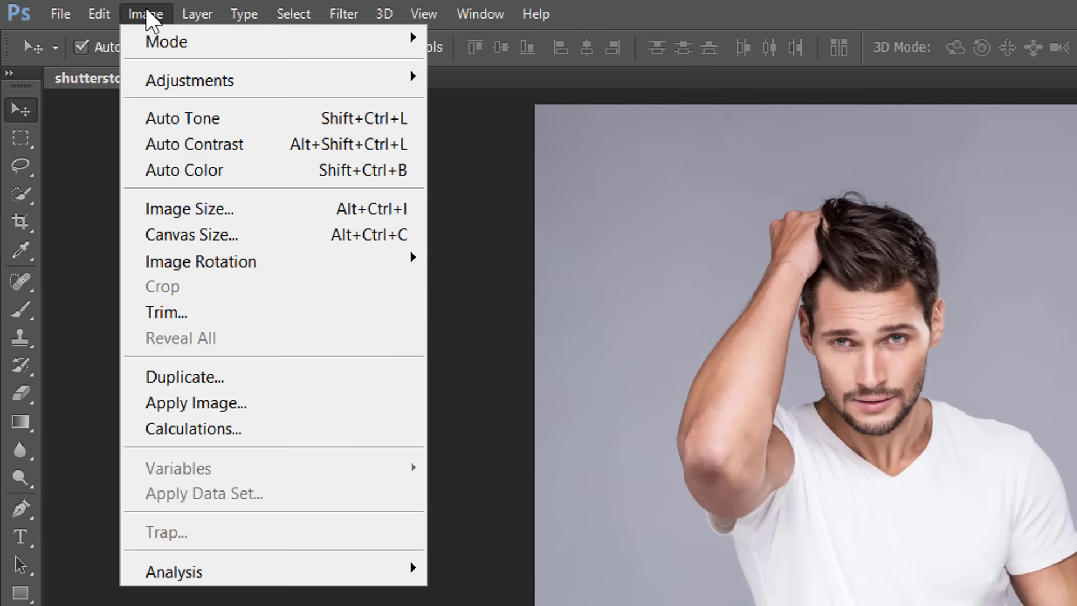
{"action": "left_click", "coordinate": [175, 208]}
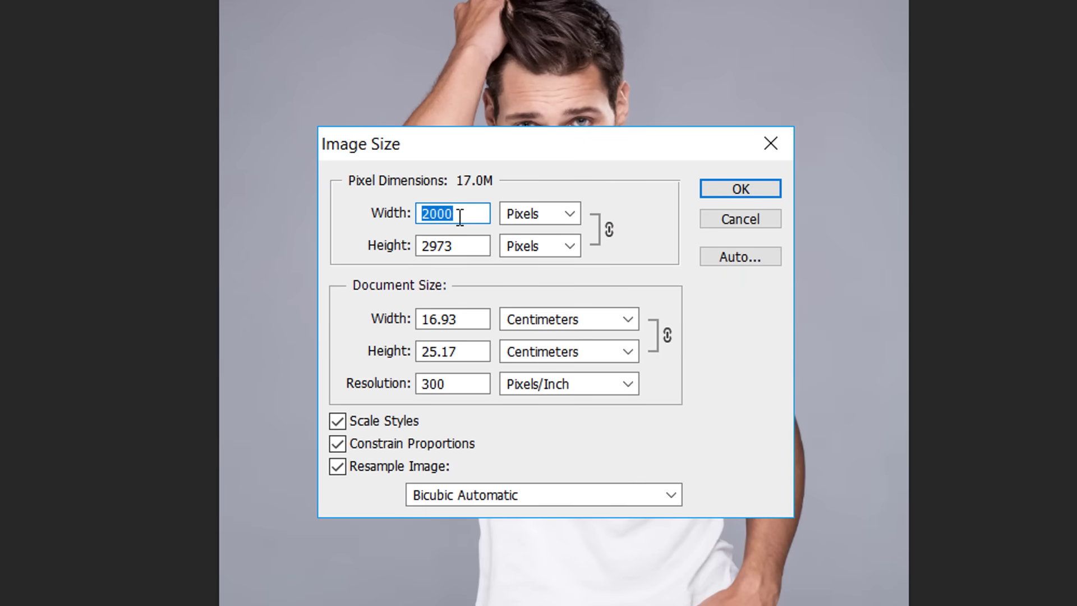
{"action": "left_click", "coordinate": [773, 427]}
{"action": "left_click_drag", "start_coordinate": [465, 215], "coordinate": [404, 206]}
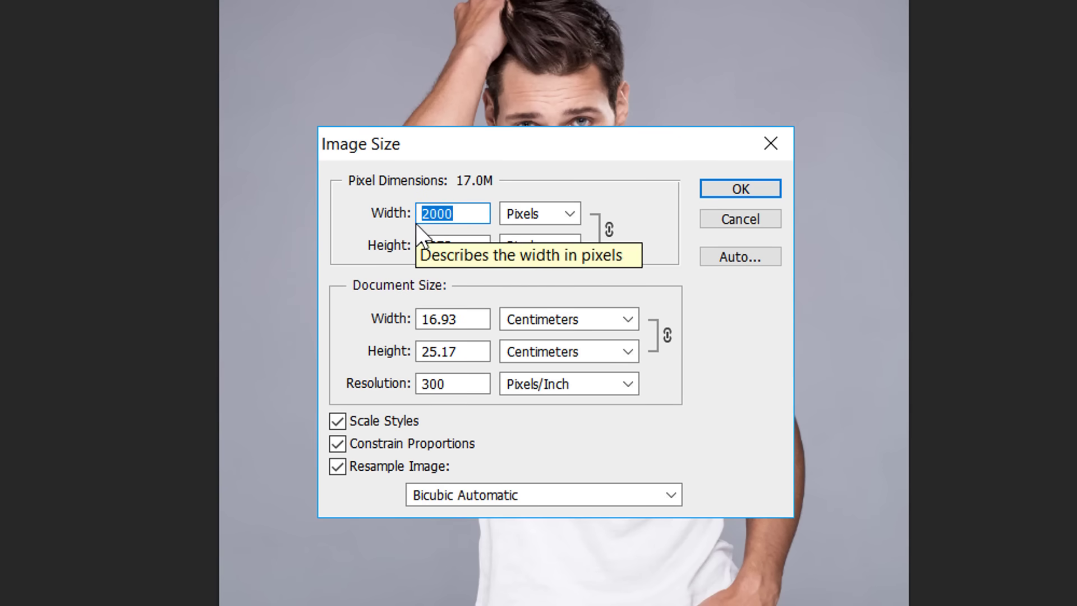
{"action": "left_click", "coordinate": [739, 223]}
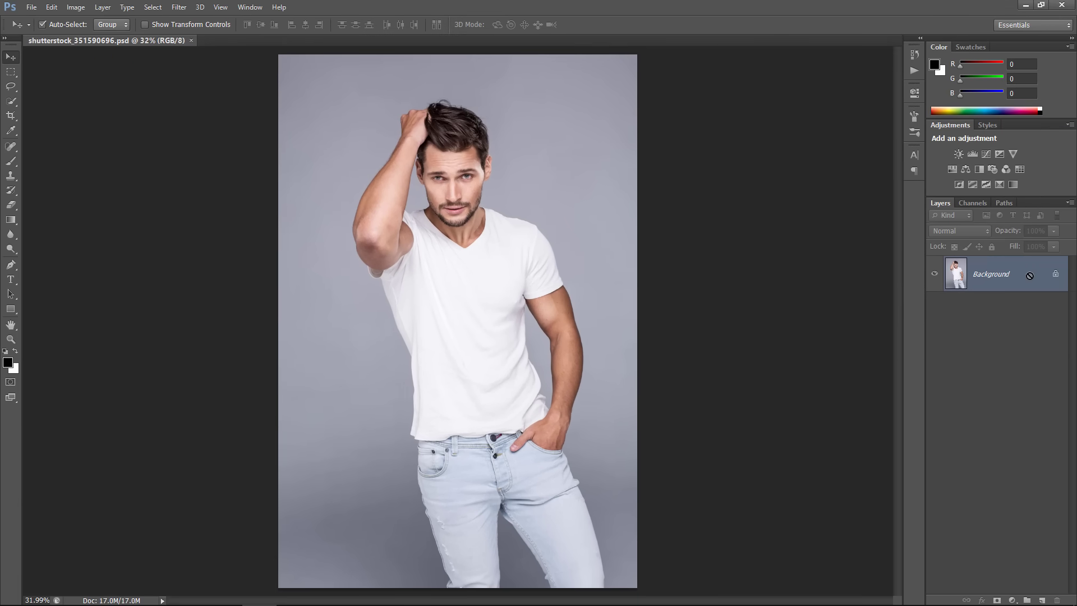
{"action": "key", "text": "ctrl+j"}
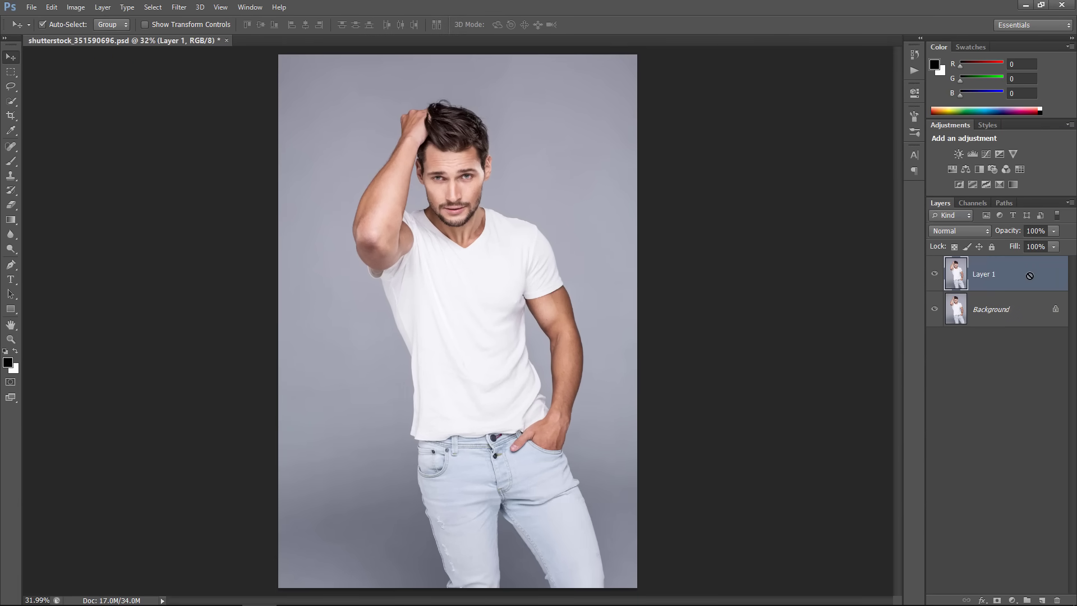
Step: Quick-select the man's head, jeans and right forearm, then subtract the background gaps beside both arms
{"action": "left_click", "coordinate": [11, 101]}
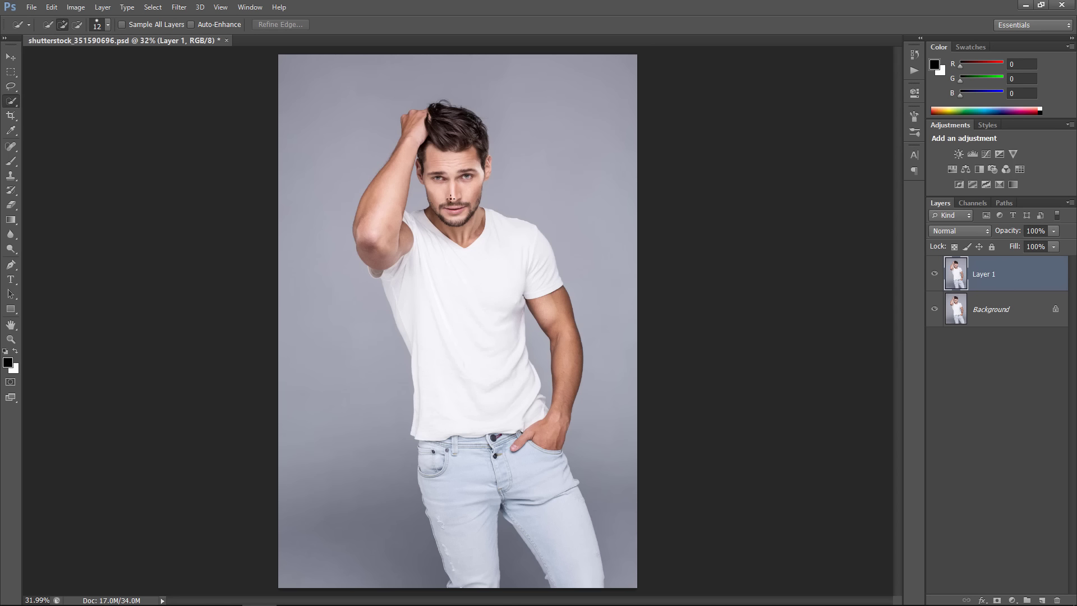
{"action": "mouse_move", "coordinate": [453, 170]}
{"action": "left_mouse_down"}
{"action": "mouse_move", "coordinate": [445, 130]}
{"action": "mouse_move", "coordinate": [416, 135]}
{"action": "mouse_move", "coordinate": [412, 122]}
{"action": "mouse_move", "coordinate": [395, 193]}
{"action": "mouse_move", "coordinate": [451, 509]}
{"action": "left_mouse_up"}
{"action": "left_click_drag", "start_coordinate": [509, 469], "coordinate": [562, 551]}
{"action": "left_click_drag", "start_coordinate": [557, 424], "coordinate": [567, 348]}
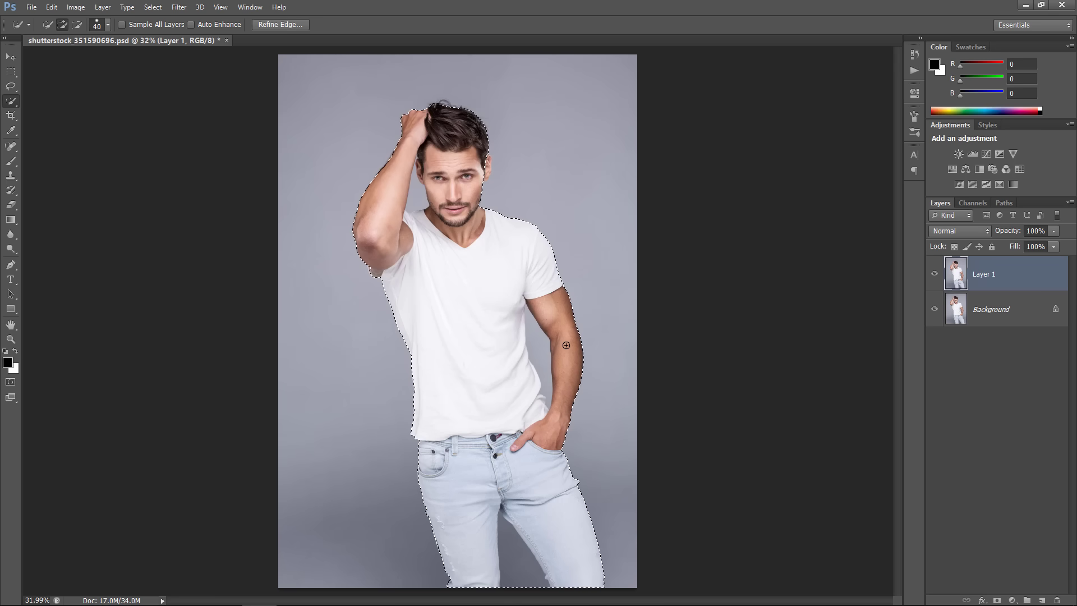
{"action": "left_click", "coordinate": [78, 24]}
{"action": "left_click_drag", "start_coordinate": [416, 191], "coordinate": [423, 171]}
{"action": "left_click_drag", "start_coordinate": [525, 325], "coordinate": [536, 338]}
Step: Zoom in and refine the selection edge around the ears and hairline with a smaller brush
{"action": "scroll", "coordinate": [427, 156], "scroll_direction": "up", "scroll_amount": 5}
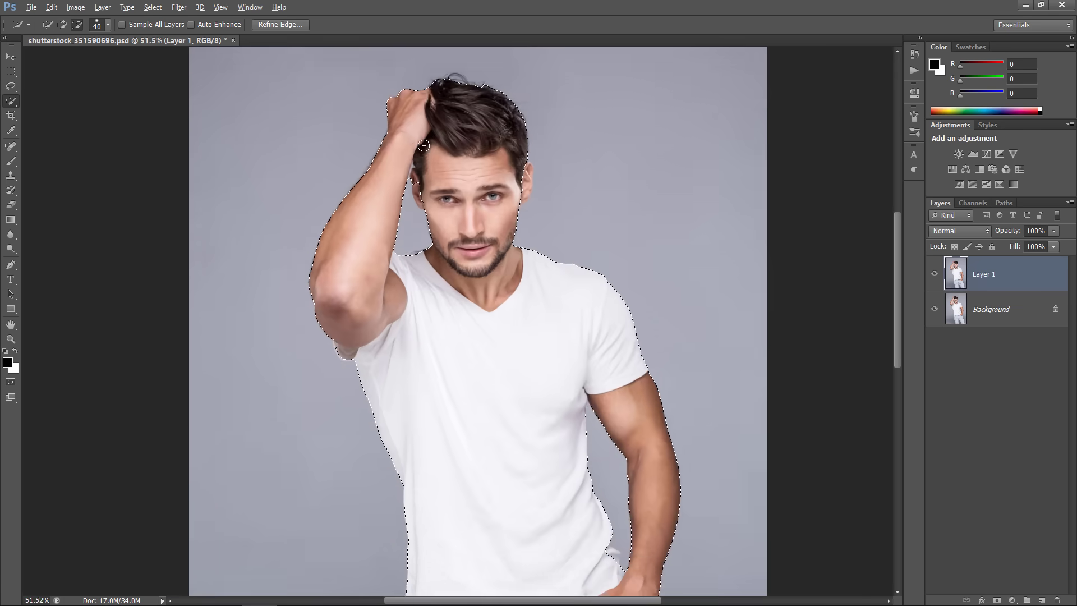
{"action": "scroll", "coordinate": [423, 191], "scroll_direction": "up", "scroll_amount": 3}
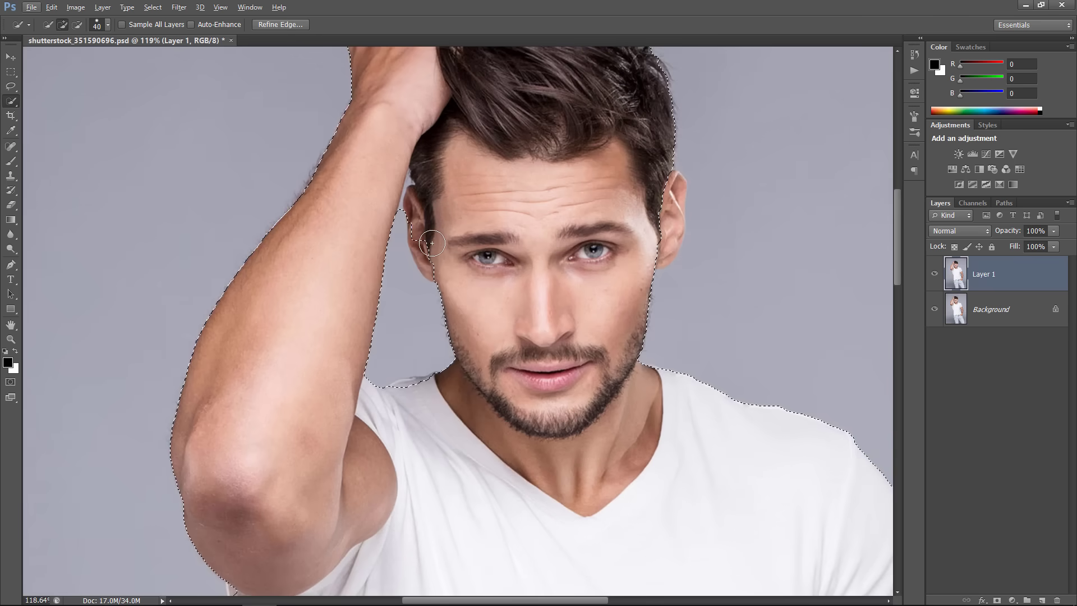
{"action": "left_click_drag", "start_coordinate": [431, 243], "coordinate": [425, 236]}
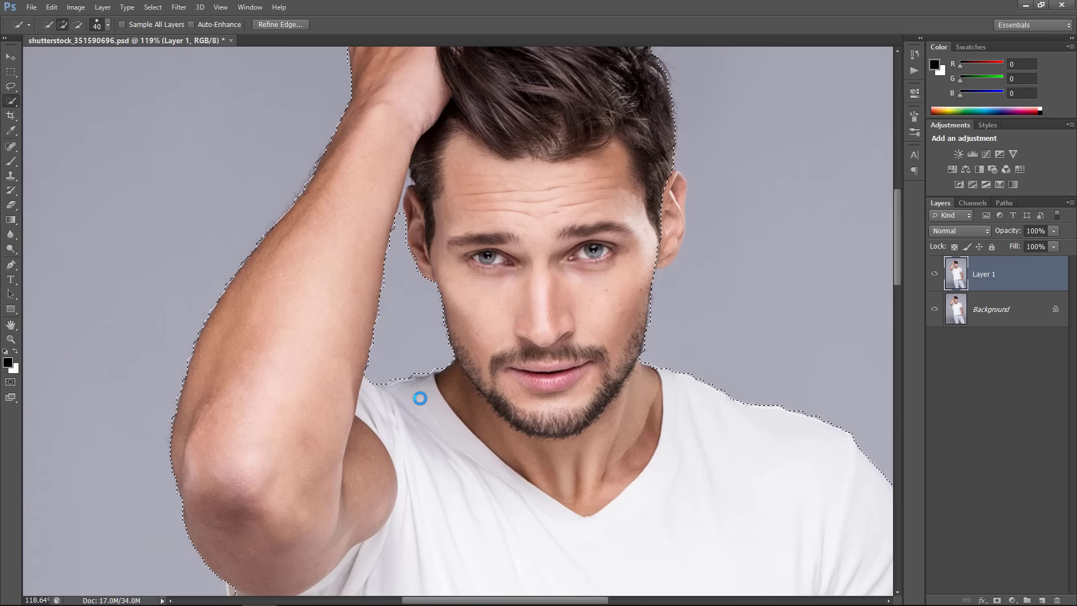
{"action": "right_click", "coordinate": [412, 217], "text": "alt"}
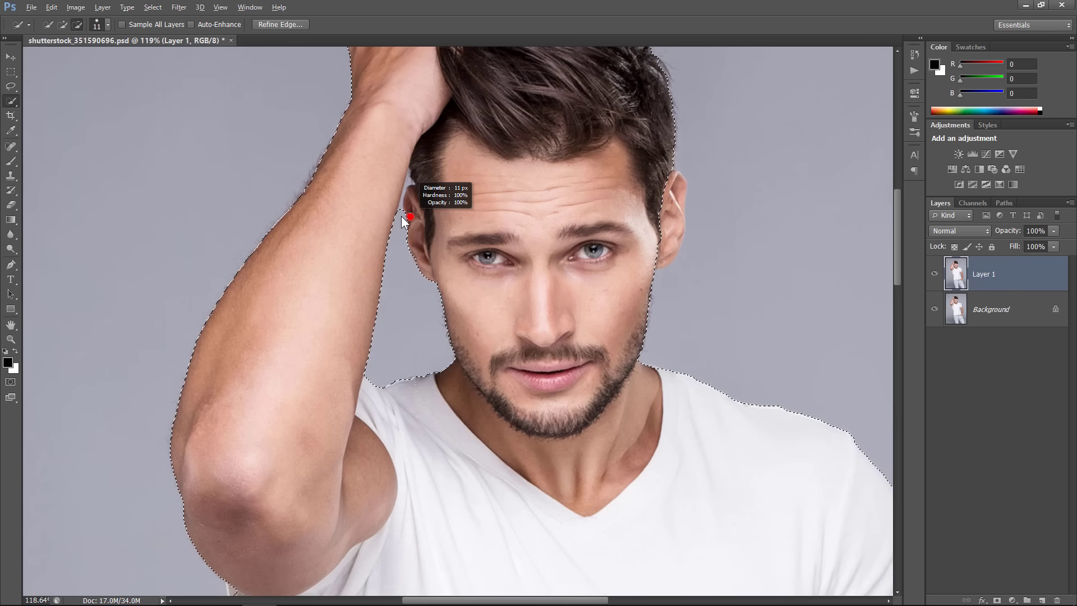
{"action": "key", "text": "alt"}
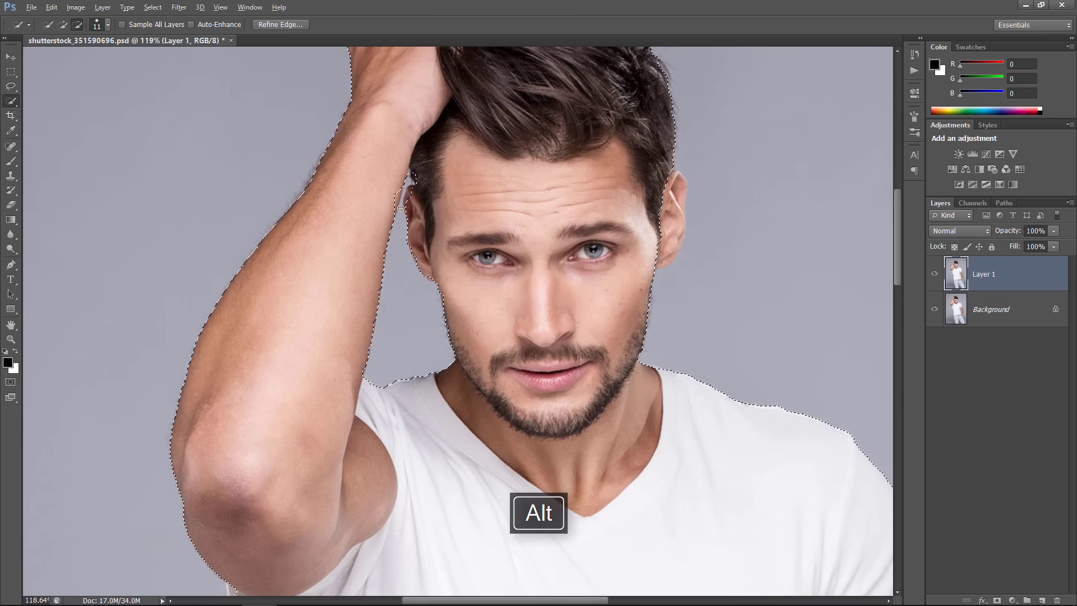
{"action": "left_click_drag", "start_coordinate": [401, 208], "coordinate": [418, 194]}
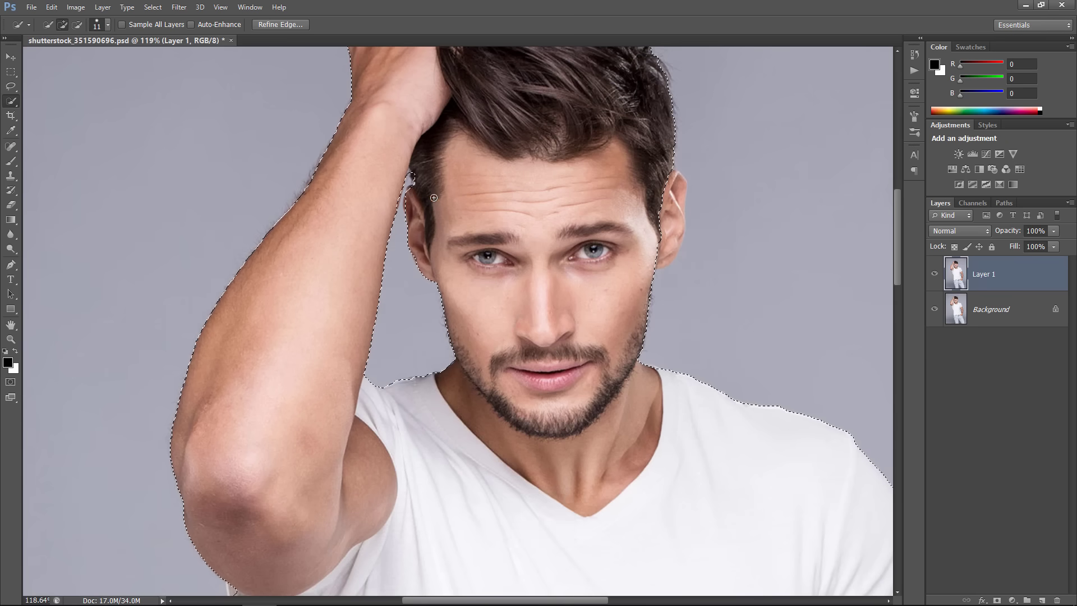
{"action": "left_click_drag", "start_coordinate": [679, 183], "coordinate": [674, 230]}
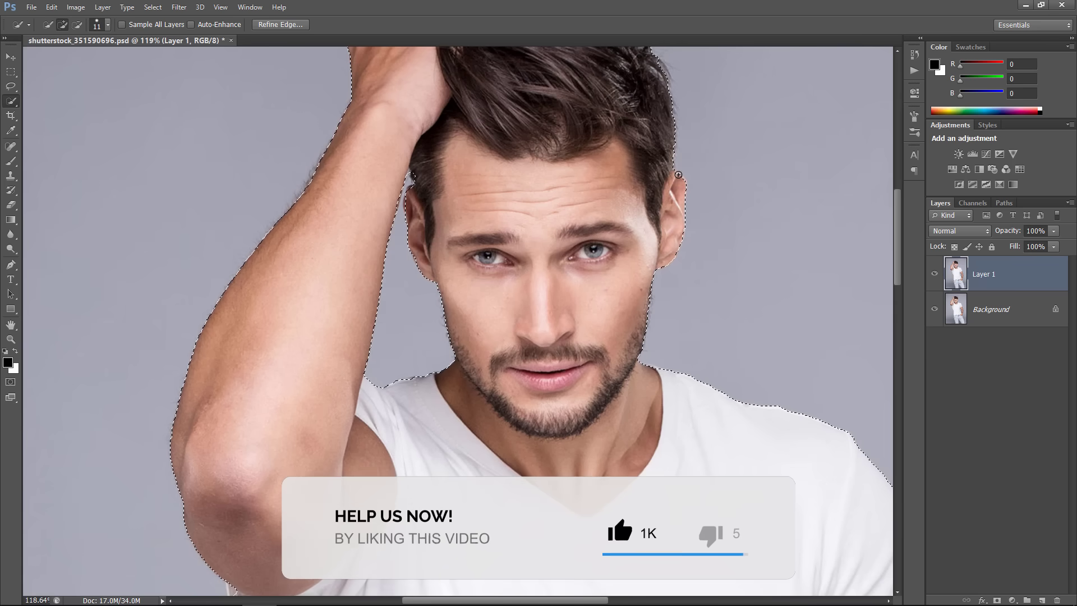
Step: Fix the selection at the armpit, hip and the notch between the legs, then fit the image on screen
{"action": "scroll", "coordinate": [526, 195], "scroll_direction": "up", "scroll_amount": 3}
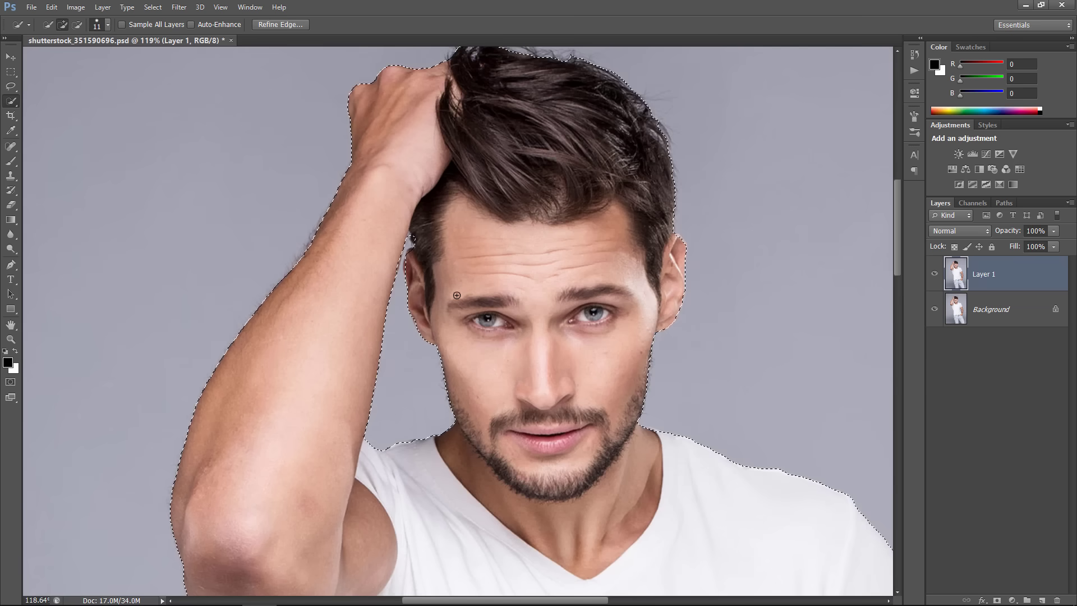
{"action": "scroll", "coordinate": [456, 295], "scroll_direction": "down", "scroll_amount": 6}
{"action": "left_click_drag", "start_coordinate": [897, 249], "coordinate": [894, 331]}
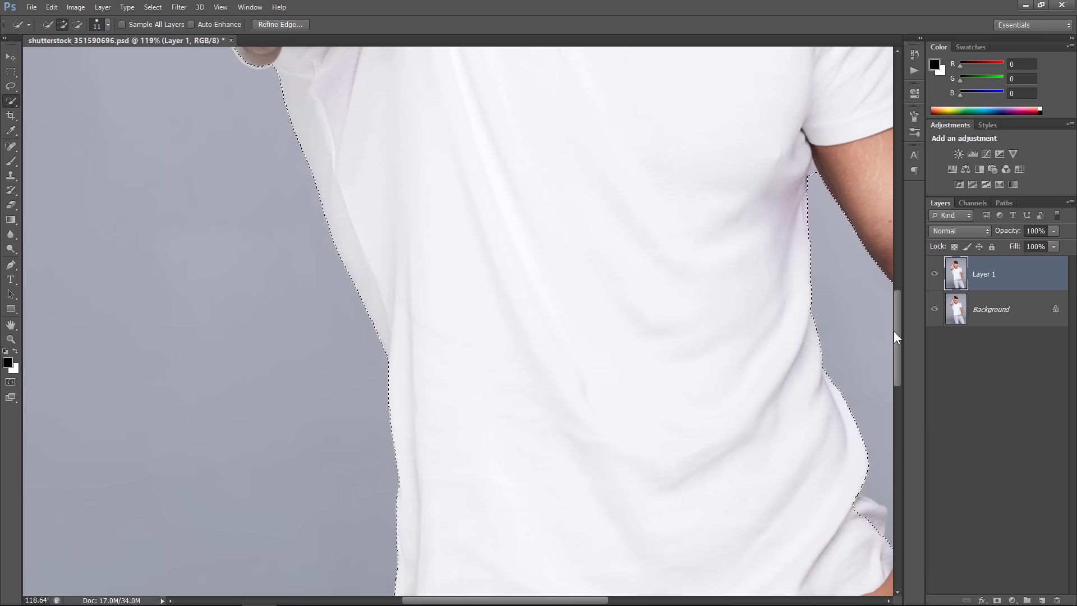
{"action": "left_click", "coordinate": [813, 175], "text": "alt"}
{"action": "scroll", "coordinate": [649, 224], "scroll_direction": "down", "scroll_amount": 10}
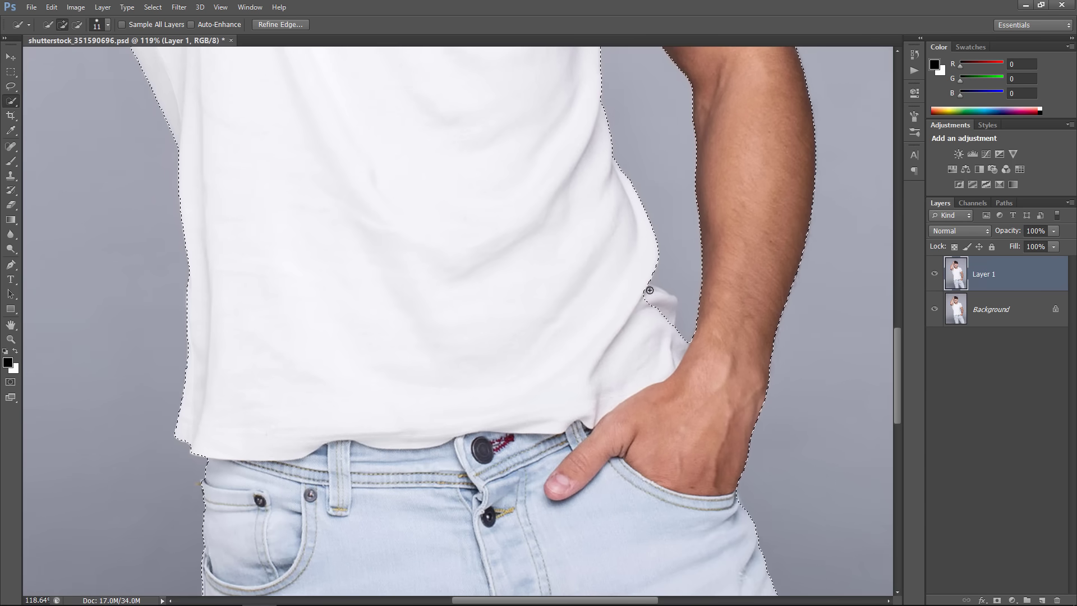
{"action": "left_click", "coordinate": [650, 343]}
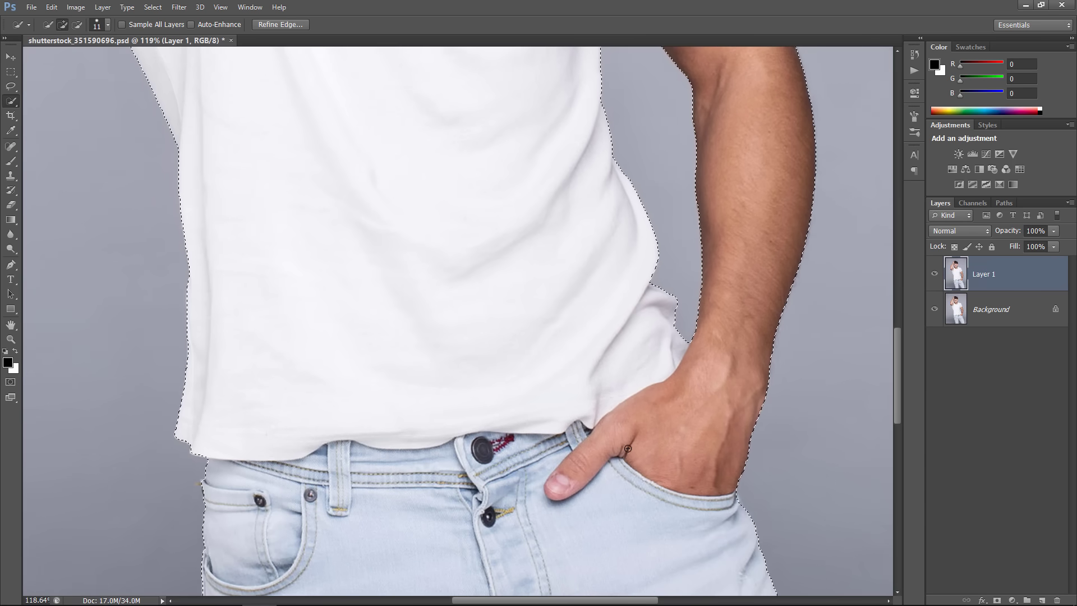
{"action": "scroll", "coordinate": [628, 448], "scroll_direction": "down", "scroll_amount": 8}
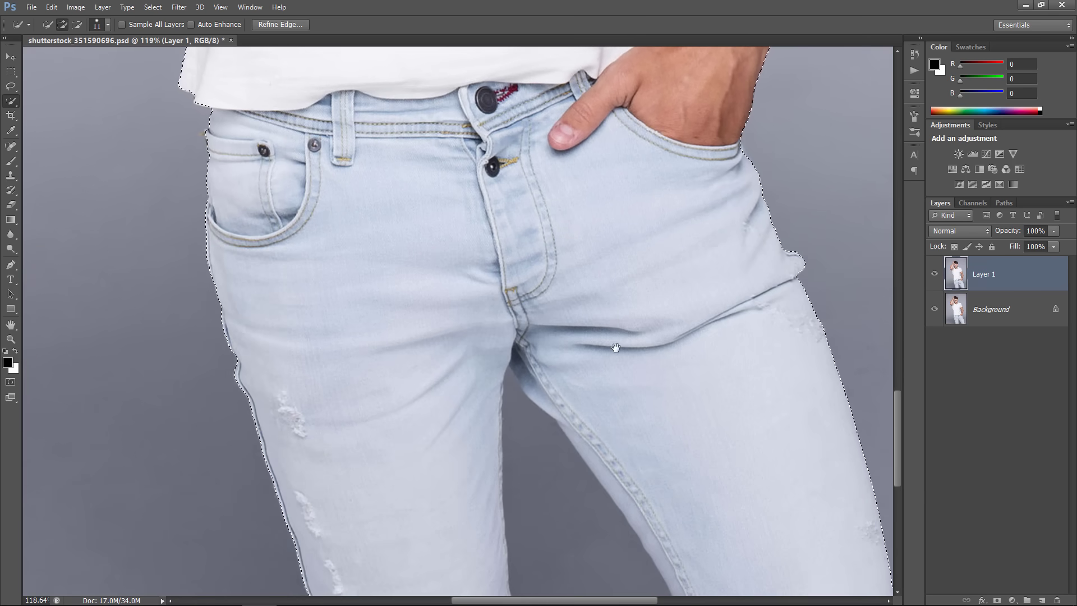
{"action": "left_click_drag", "start_coordinate": [615, 469], "coordinate": [613, 272]}
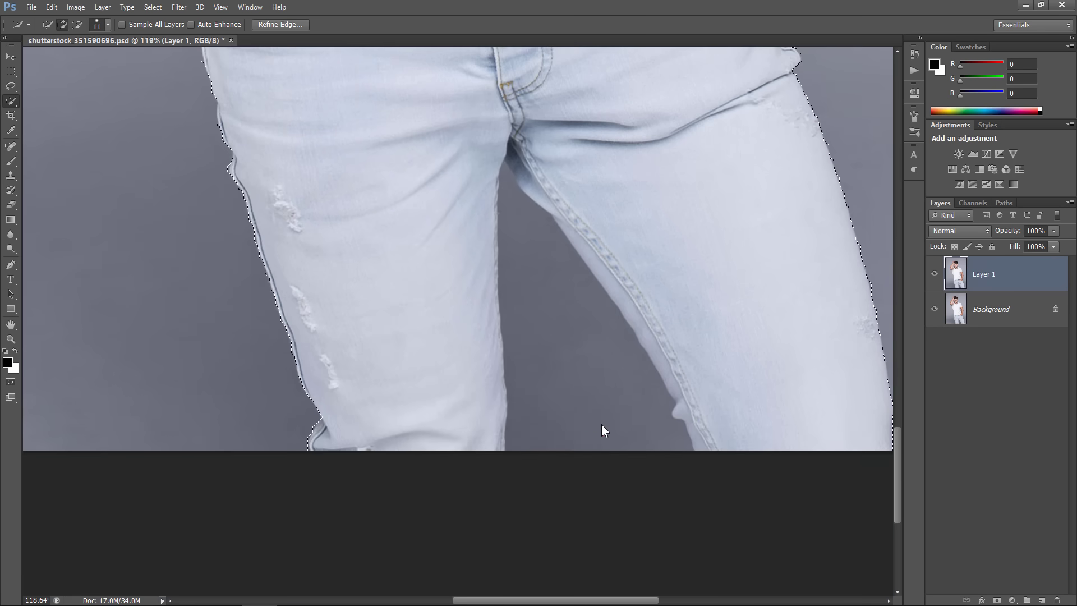
{"action": "mouse_move", "coordinate": [601, 425]}
{"action": "left_mouse_down"}
{"action": "mouse_move", "coordinate": [580, 392]}
{"action": "mouse_move", "coordinate": [558, 300]}
{"action": "mouse_move", "coordinate": [601, 409]}
{"action": "mouse_move", "coordinate": [541, 149]}
{"action": "mouse_move", "coordinate": [541, 163]}
{"action": "left_mouse_up"}
{"action": "mouse_move", "coordinate": [522, 199]}
{"action": "left_mouse_down"}
{"action": "mouse_move", "coordinate": [510, 204]}
{"action": "mouse_move", "coordinate": [506, 168]}
{"action": "mouse_move", "coordinate": [516, 190]}
{"action": "left_mouse_up"}
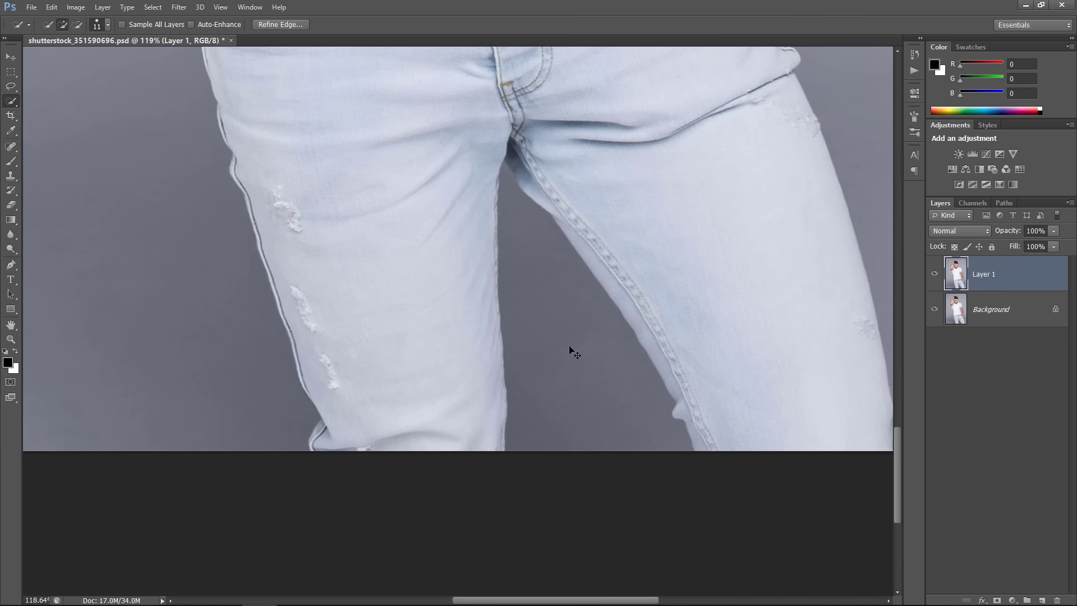
{"action": "key", "text": "ctrl+0"}
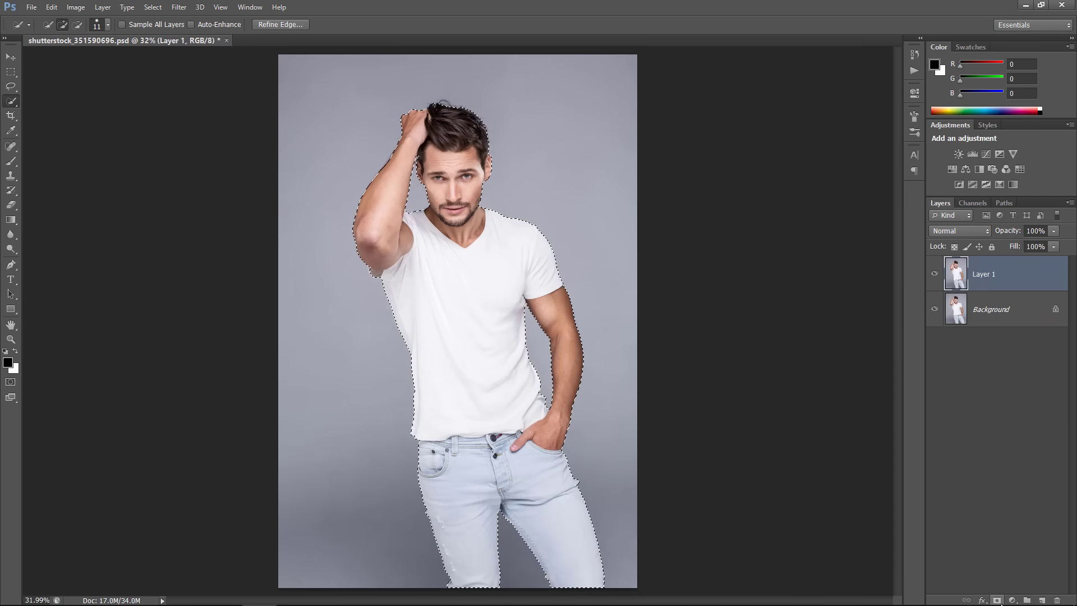
Step: Mask Layer 1 to the selected man and hide the Background layer
{"action": "left_click", "coordinate": [999, 600]}
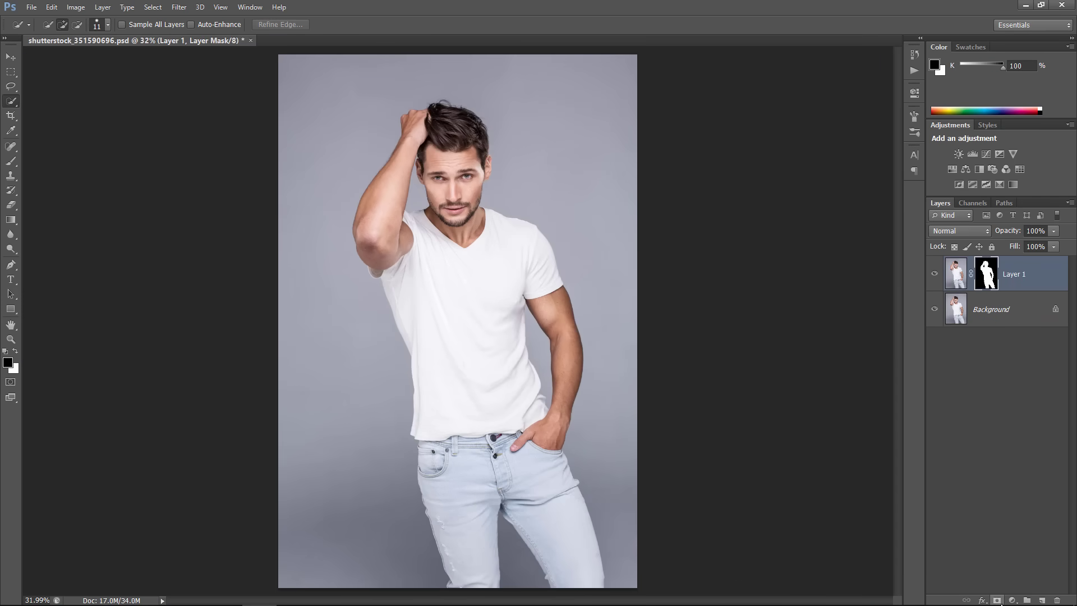
{"action": "left_click", "coordinate": [934, 309]}
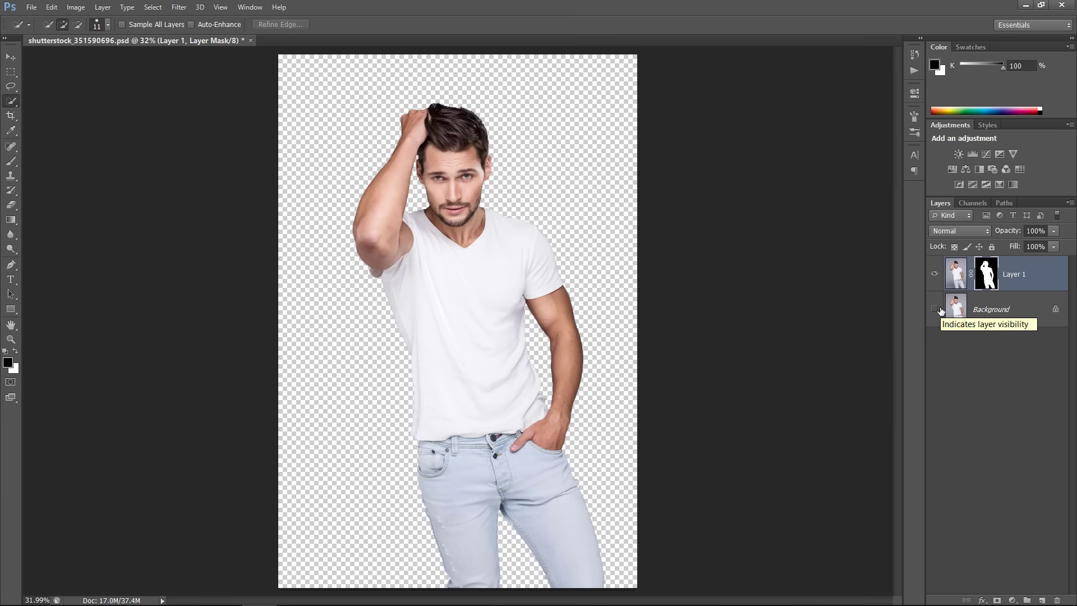
{"action": "scroll", "coordinate": [497, 220], "scroll_direction": "up", "scroll_amount": 3}
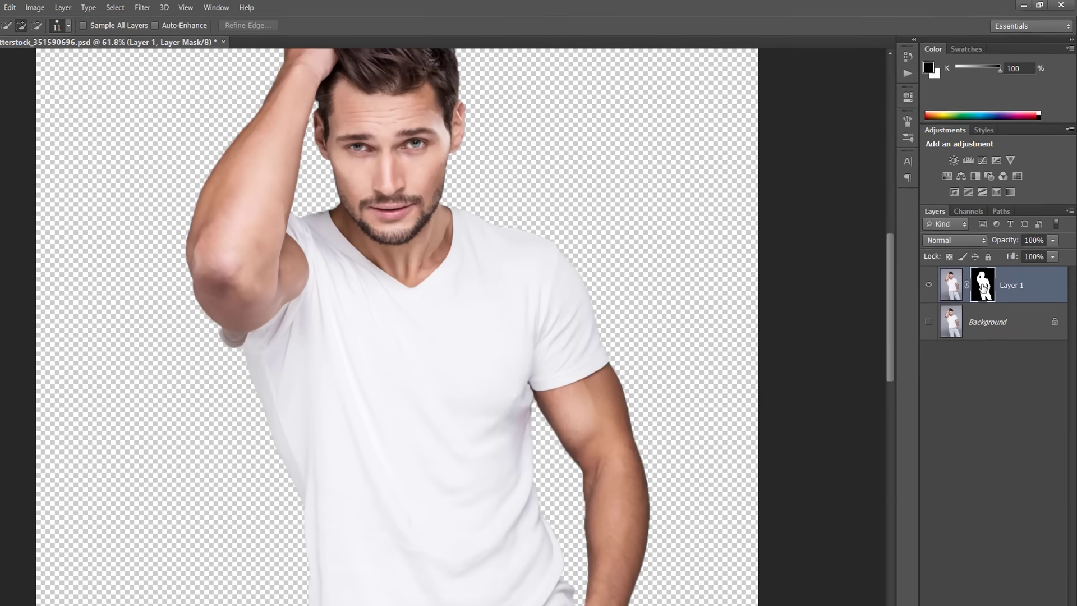
Step: Refine the Layer 1 mask edge over a black preview: Radius 2.3 px, Smooth 36, Contrast 34%
{"action": "right_click", "coordinate": [986, 274]}
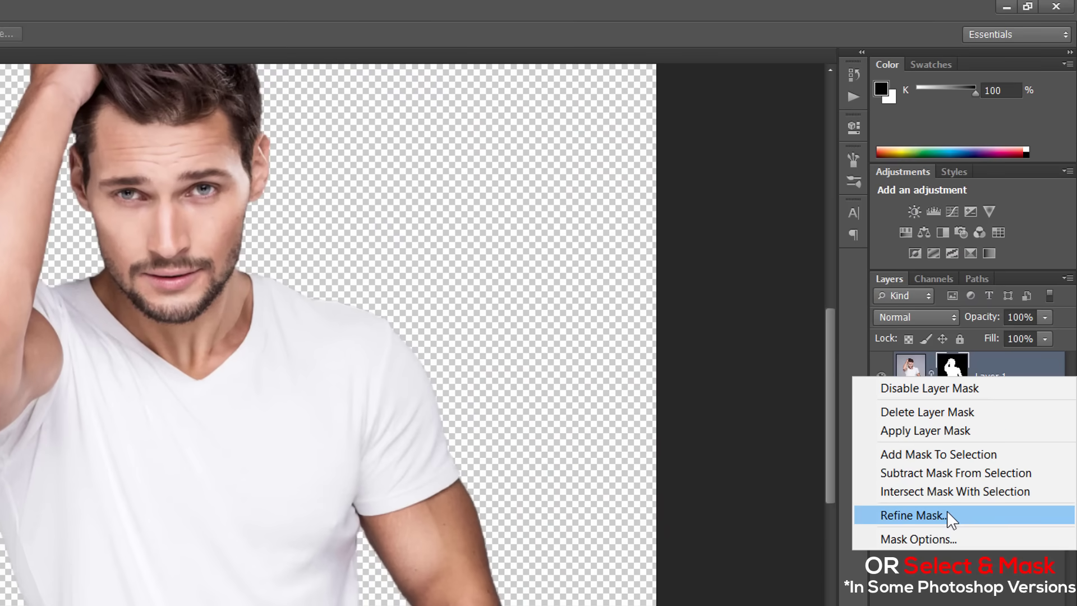
{"action": "left_click", "coordinate": [947, 512]}
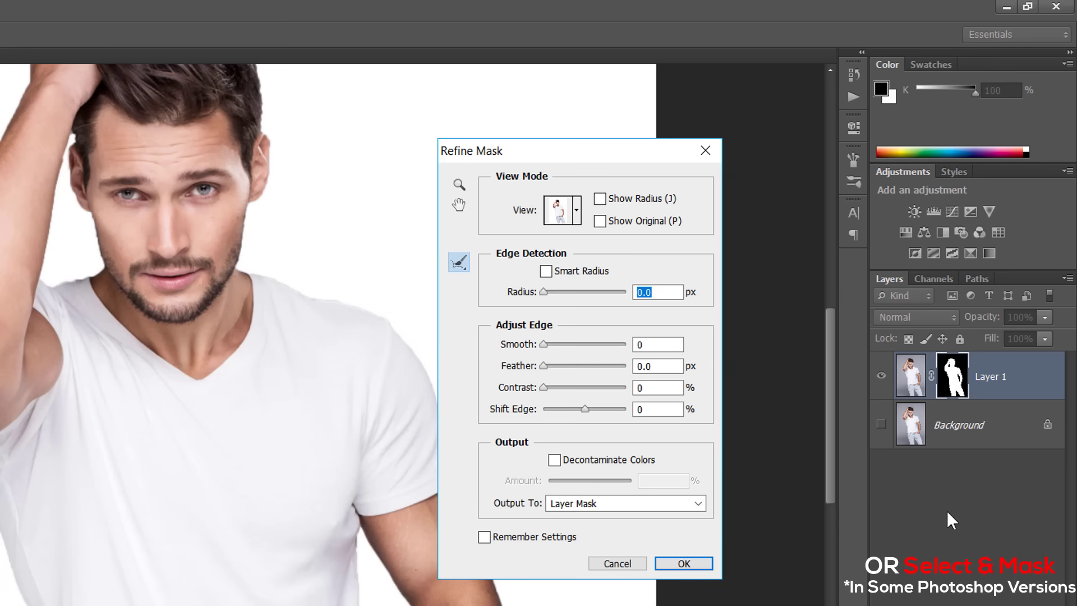
{"action": "left_click", "coordinate": [576, 210]}
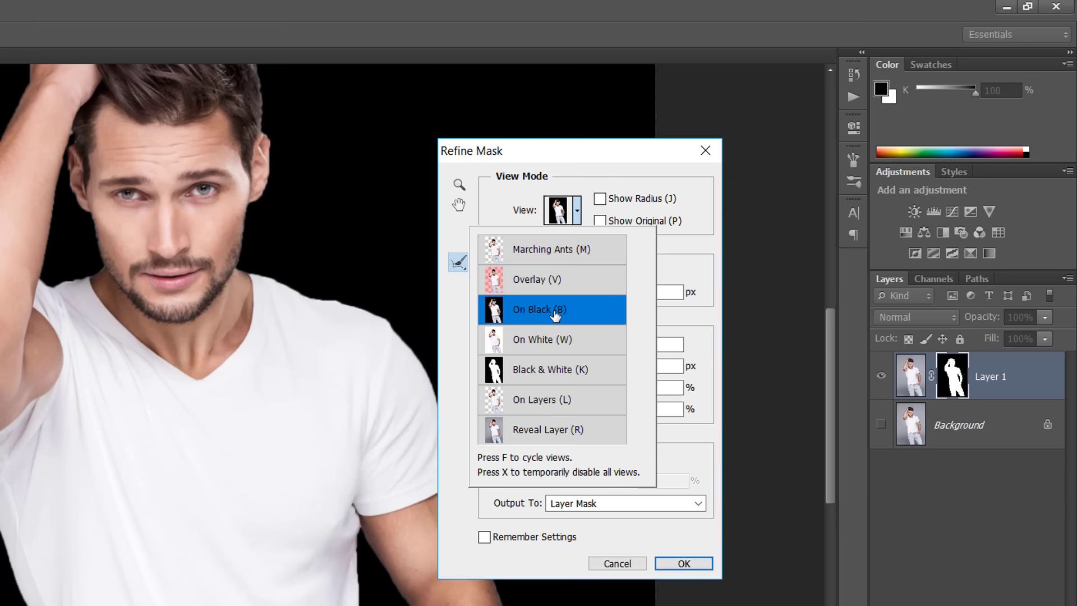
{"action": "left_click", "coordinate": [576, 210]}
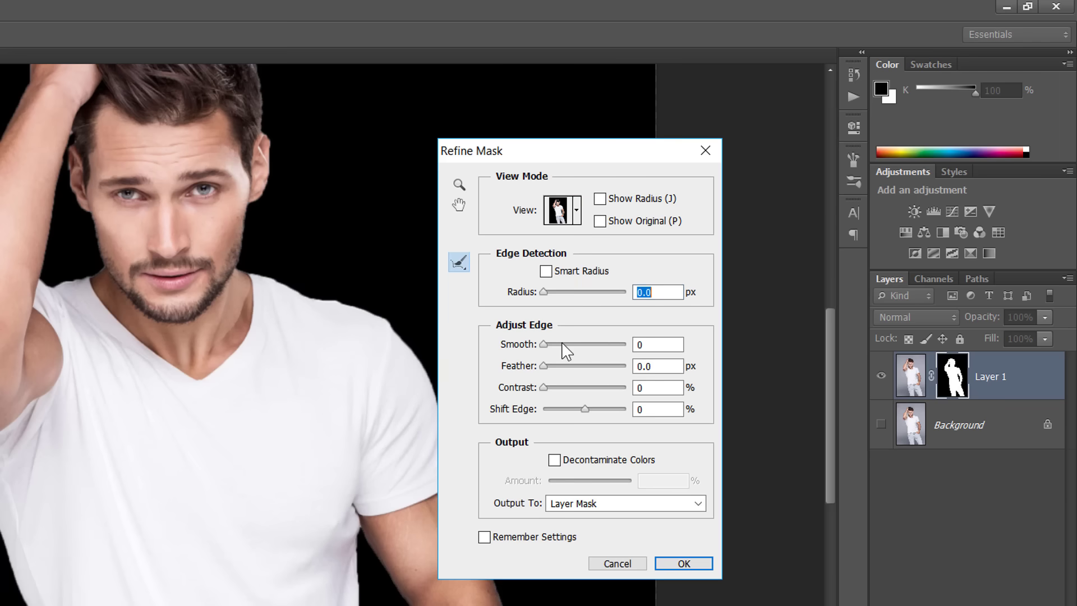
{"action": "left_click_drag", "start_coordinate": [560, 346], "coordinate": [575, 343]}
{"action": "left_click", "coordinate": [568, 384]}
{"action": "left_click_drag", "start_coordinate": [568, 386], "coordinate": [570, 387]}
{"action": "left_click", "coordinate": [553, 293]}
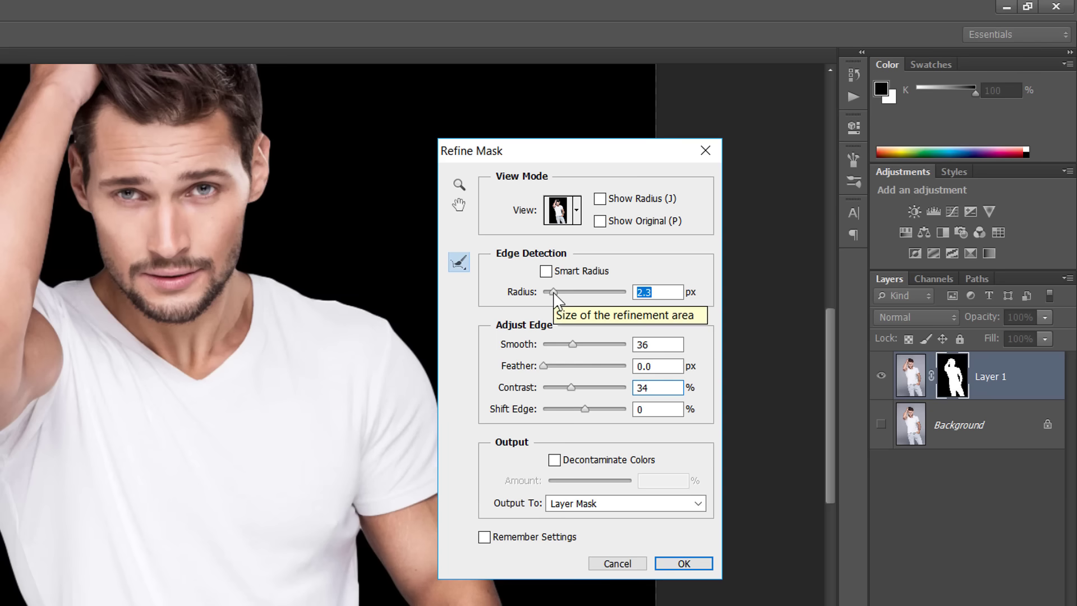
{"action": "left_click", "coordinate": [683, 563]}
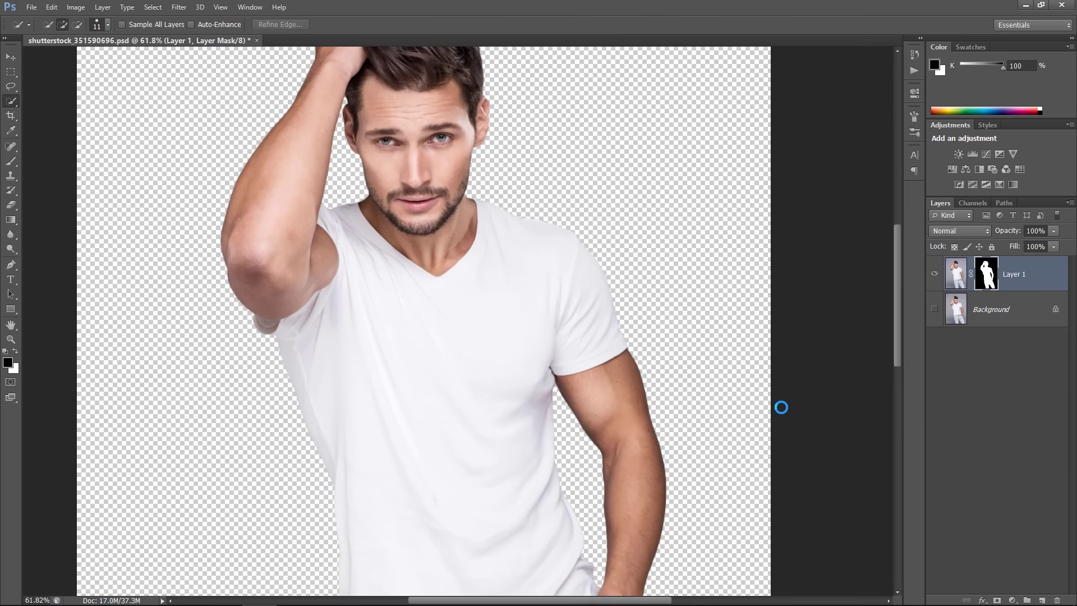
Step: Add a white Solid Color fill layer directly above the Background, beneath the cut-out man
{"action": "key", "text": "ctrl+2"}
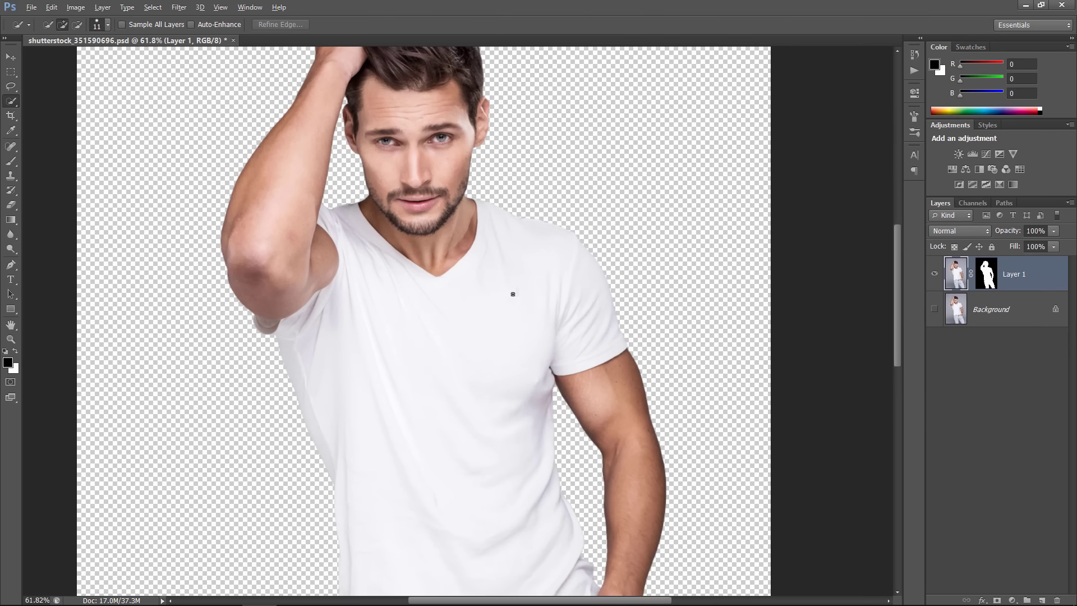
{"action": "key", "text": "ctrl+0"}
{"action": "scroll", "coordinate": [510, 294], "scroll_direction": "down", "scroll_amount": 1}
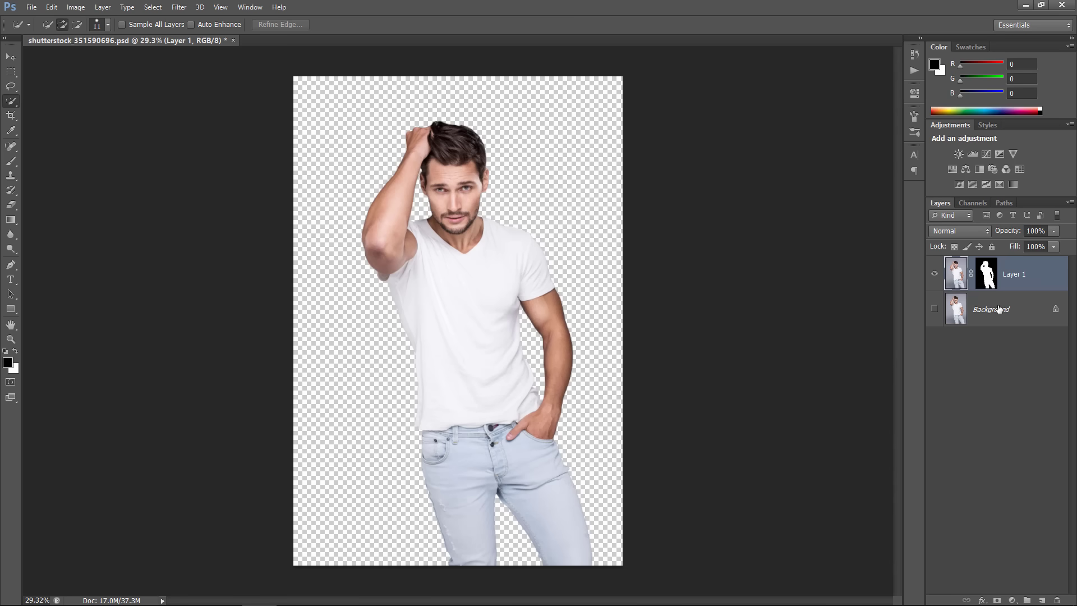
{"action": "left_click", "coordinate": [1037, 311]}
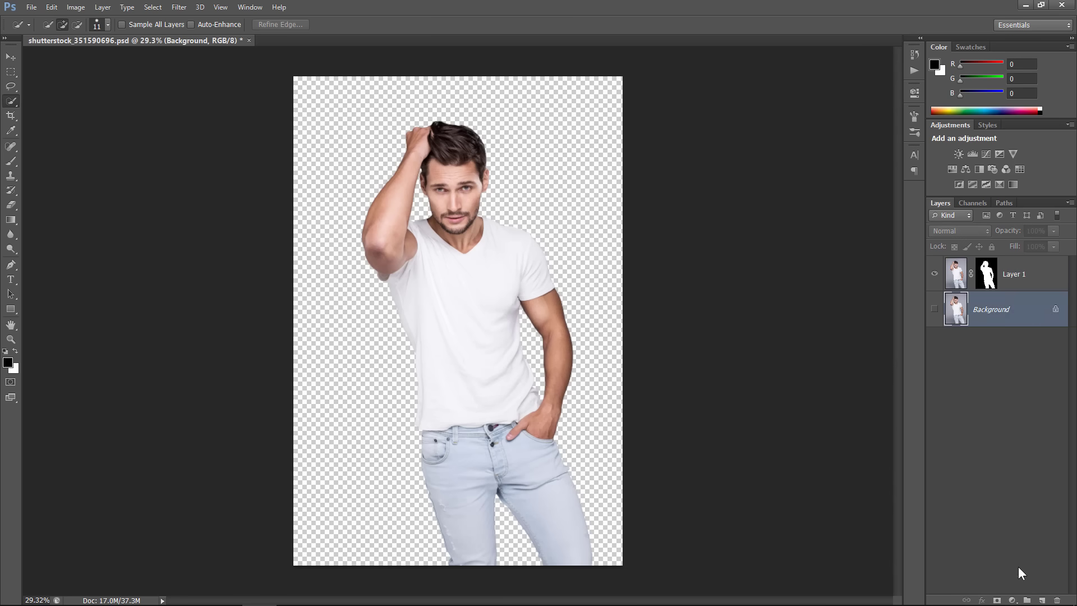
{"action": "left_click", "coordinate": [1012, 599]}
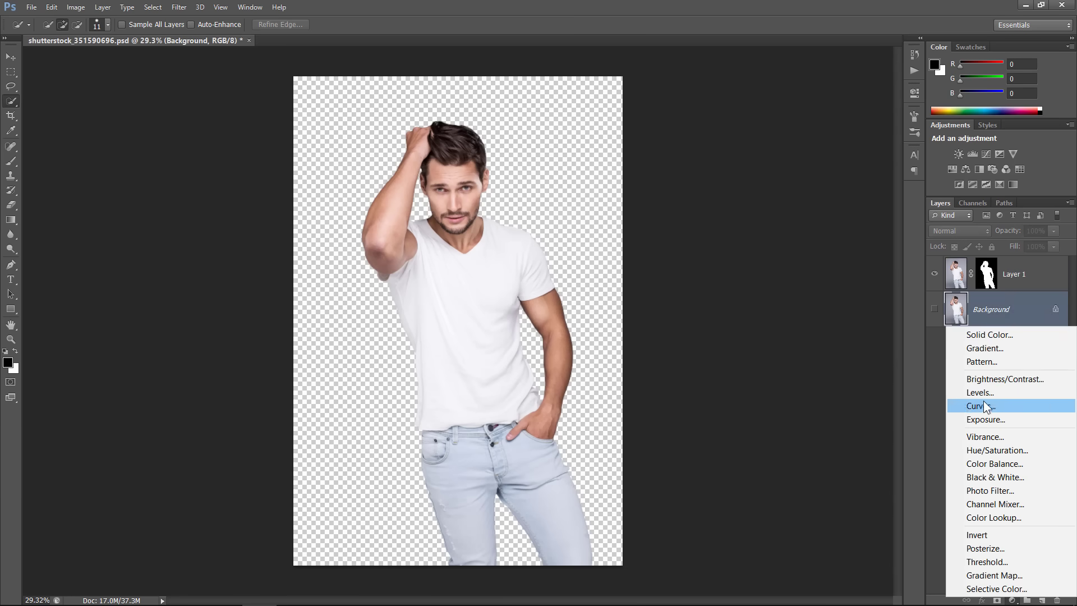
{"action": "left_click", "coordinate": [978, 335]}
{"action": "left_click", "coordinate": [699, 211]}
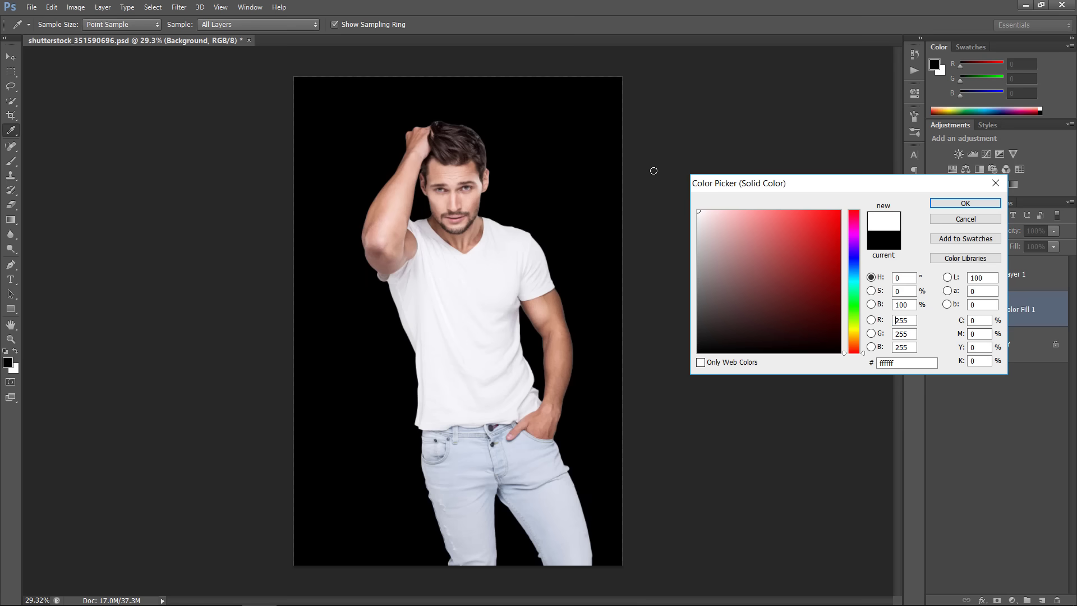
{"action": "left_click", "coordinate": [944, 203]}
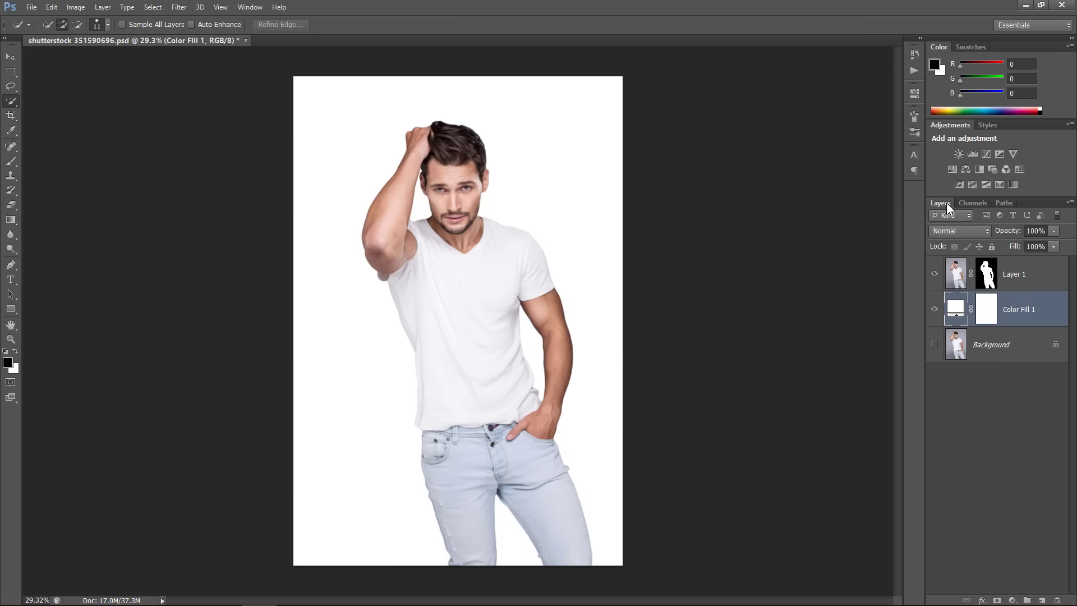
Step: Set the Pen tool to Shape mode with no stroke and a #FFFF29 yellow fill
{"action": "left_click", "coordinate": [14, 267]}
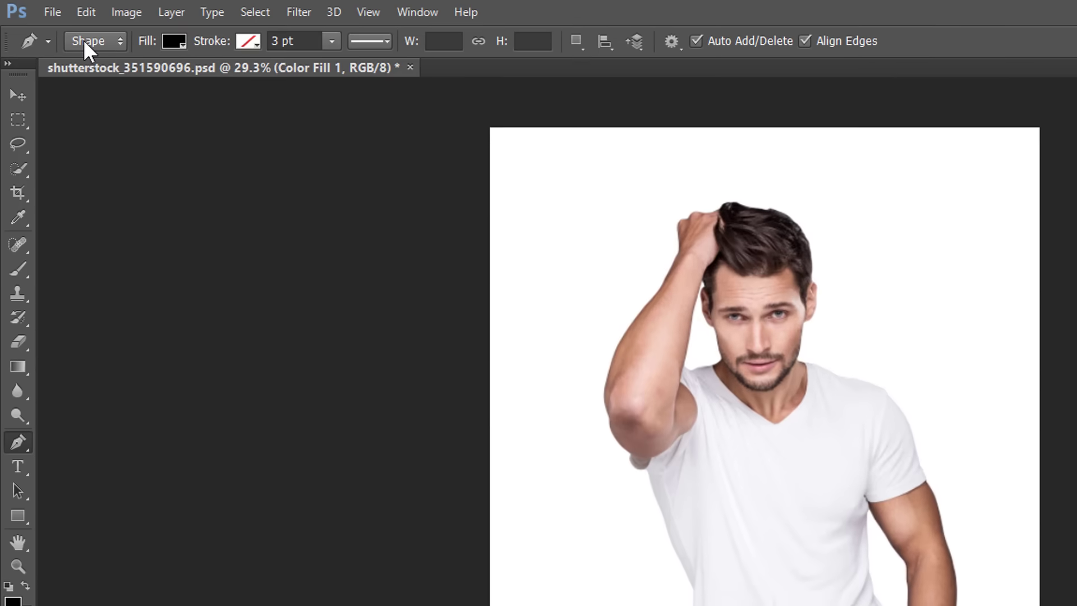
{"action": "left_click", "coordinate": [85, 43]}
{"action": "left_click", "coordinate": [85, 62]}
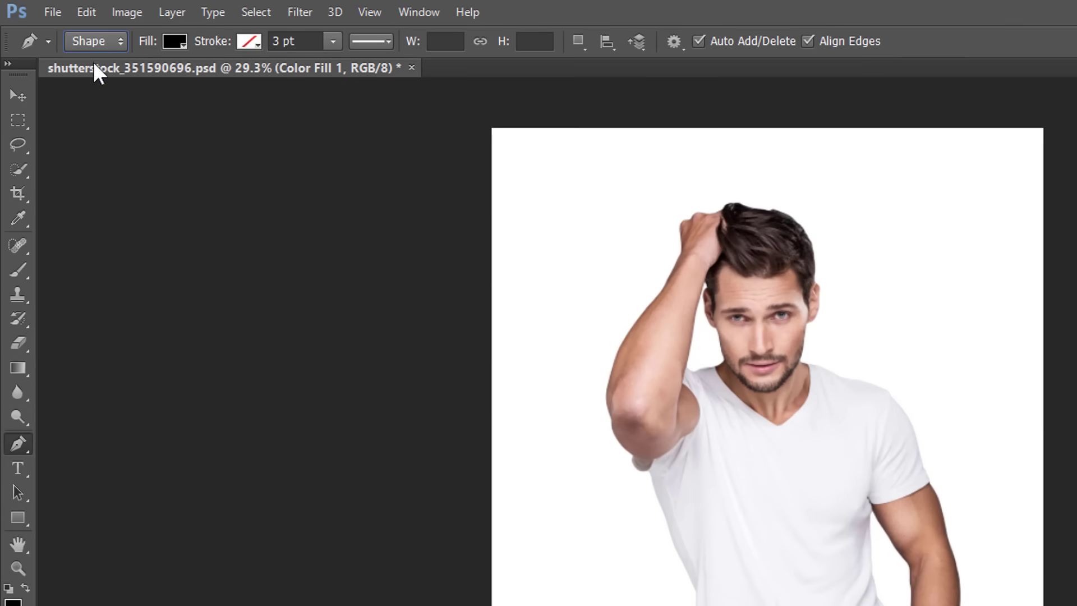
{"action": "left_click", "coordinate": [251, 41]}
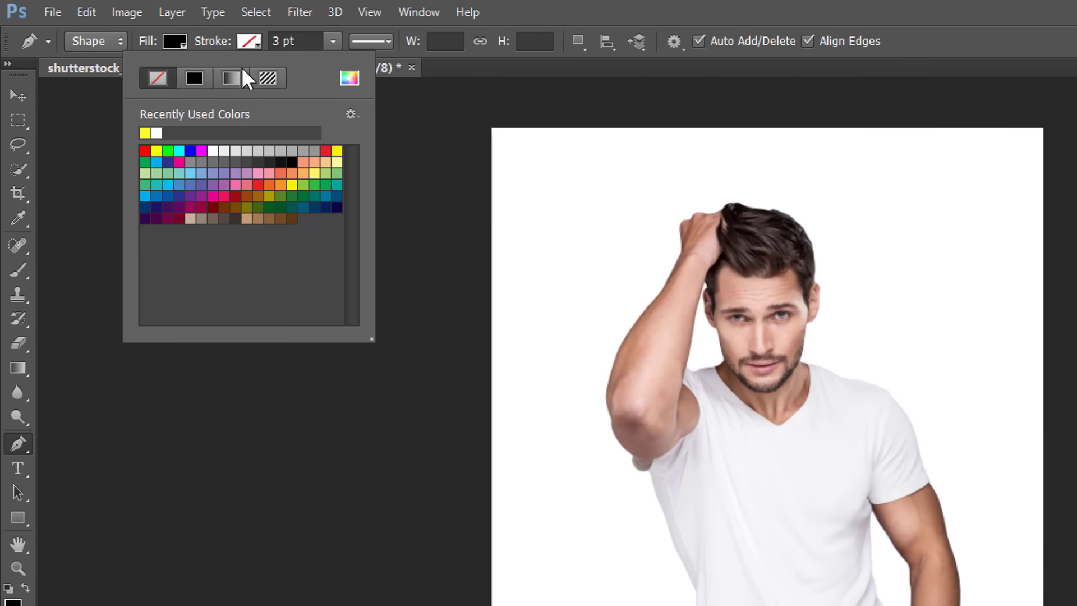
{"action": "left_click", "coordinate": [175, 41]}
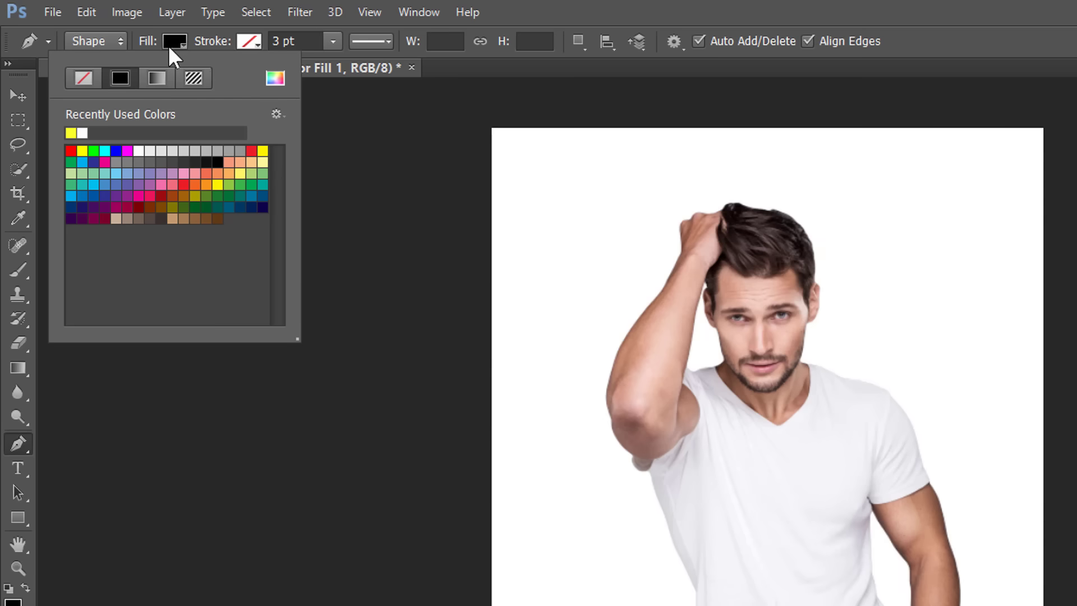
{"action": "left_click", "coordinate": [282, 82]}
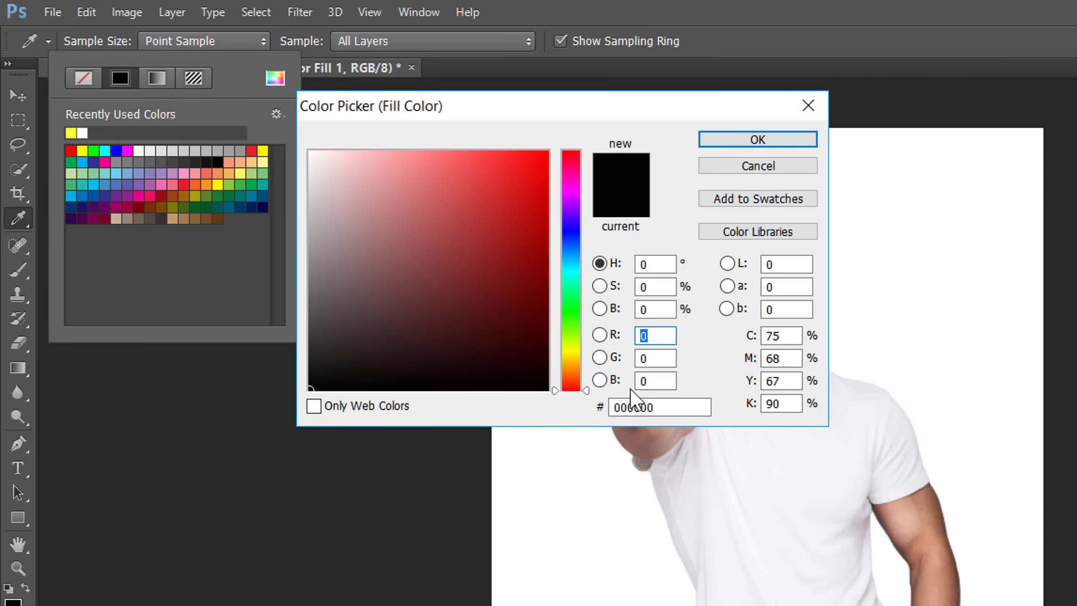
{"action": "left_click_drag", "start_coordinate": [674, 407], "coordinate": [591, 408]}
{"action": "type", "text": "ff"}
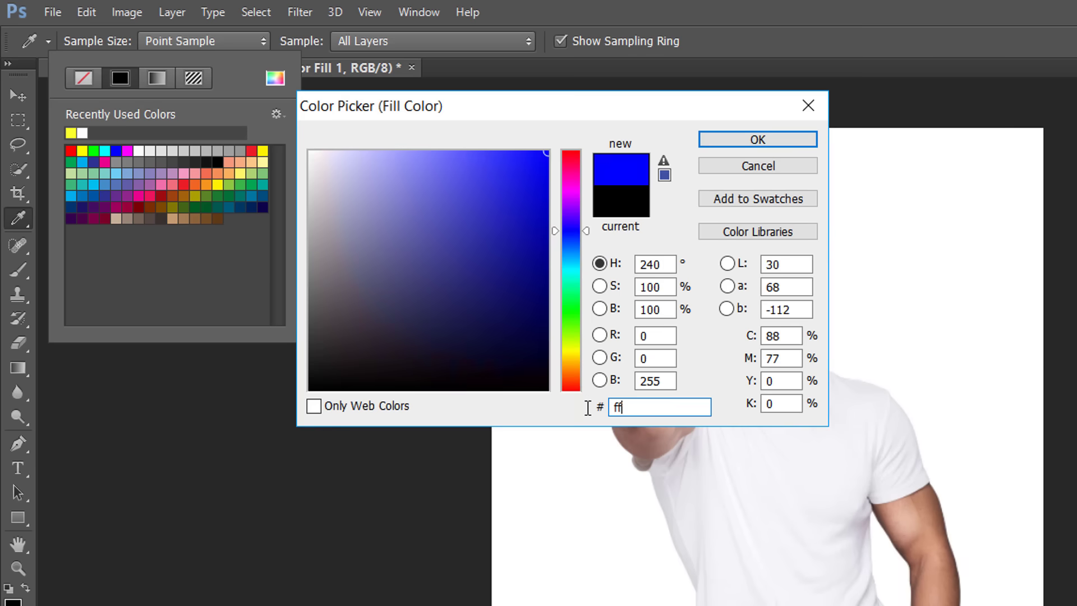
{"action": "type", "text": "ff29"}
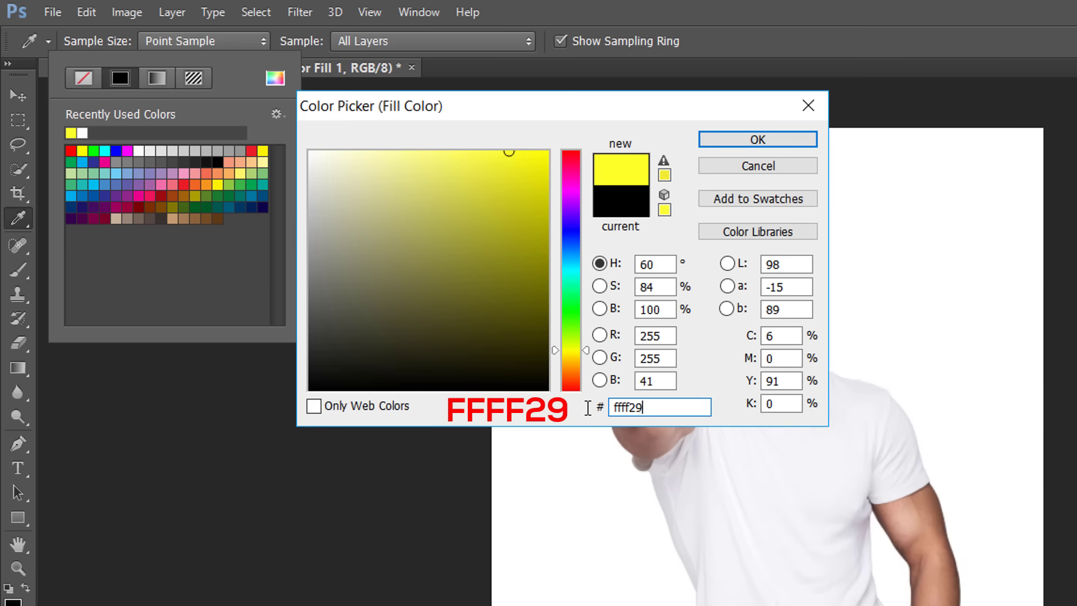
{"action": "left_click", "coordinate": [739, 142]}
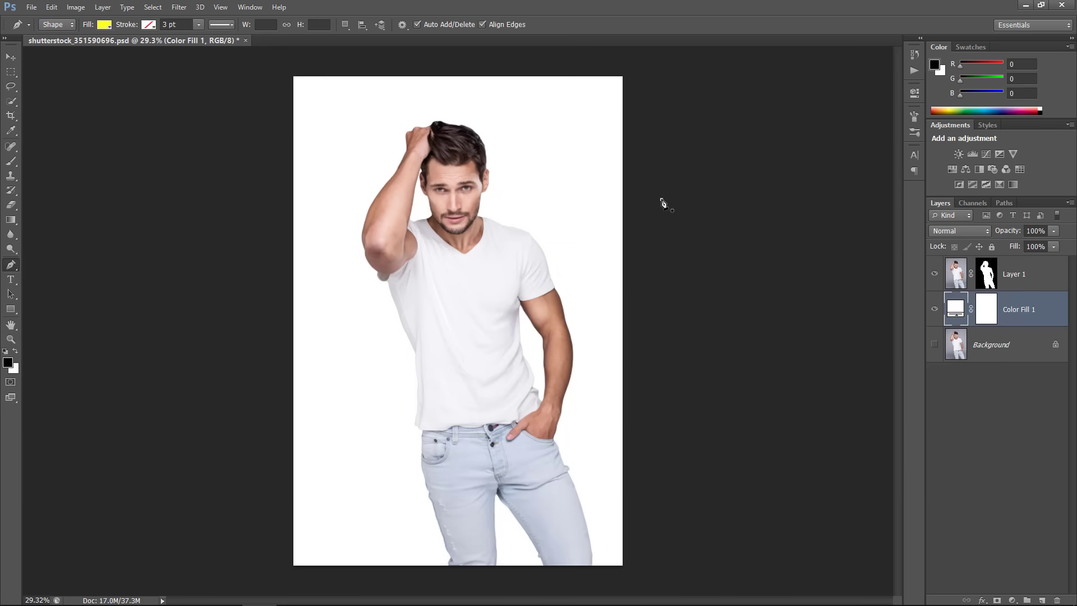
Step: Draw a yellow shape with a wavy top edge across the upper body, closing down the left and bottom
{"action": "left_click", "coordinate": [662, 199]}
{"action": "left_click_drag", "start_coordinate": [579, 202], "coordinate": [465, 193]}
{"action": "left_click_drag", "start_coordinate": [376, 194], "coordinate": [270, 206]}
{"action": "left_click", "coordinate": [237, 422]}
{"action": "left_click", "coordinate": [228, 559]}
{"action": "left_click", "coordinate": [320, 587]}
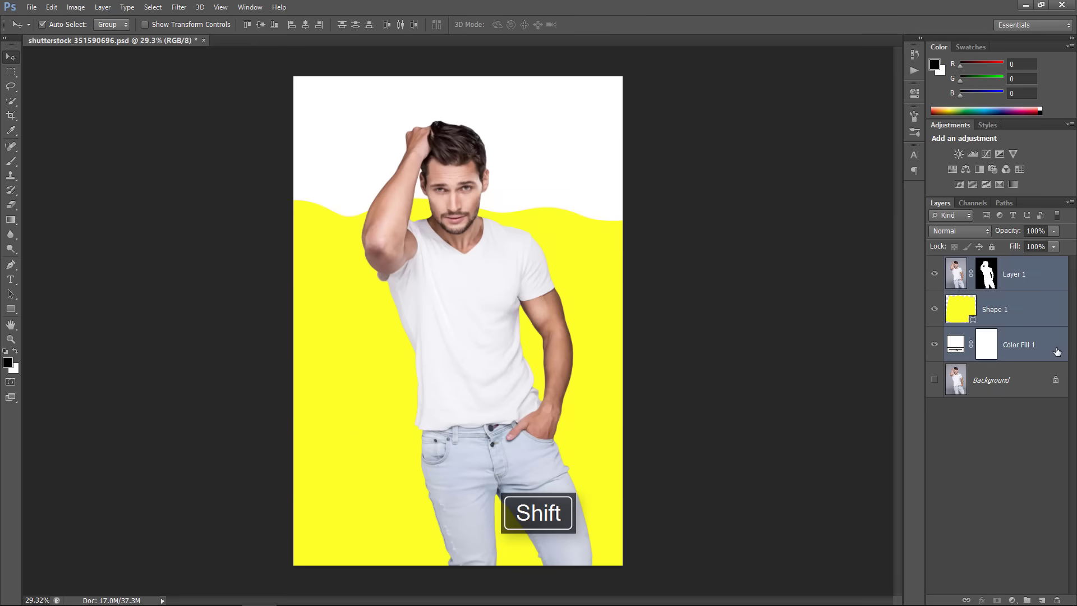
Step: Convert the man, yellow shape and white fill layers into a single smart object
{"action": "right_click", "coordinate": [1057, 352]}
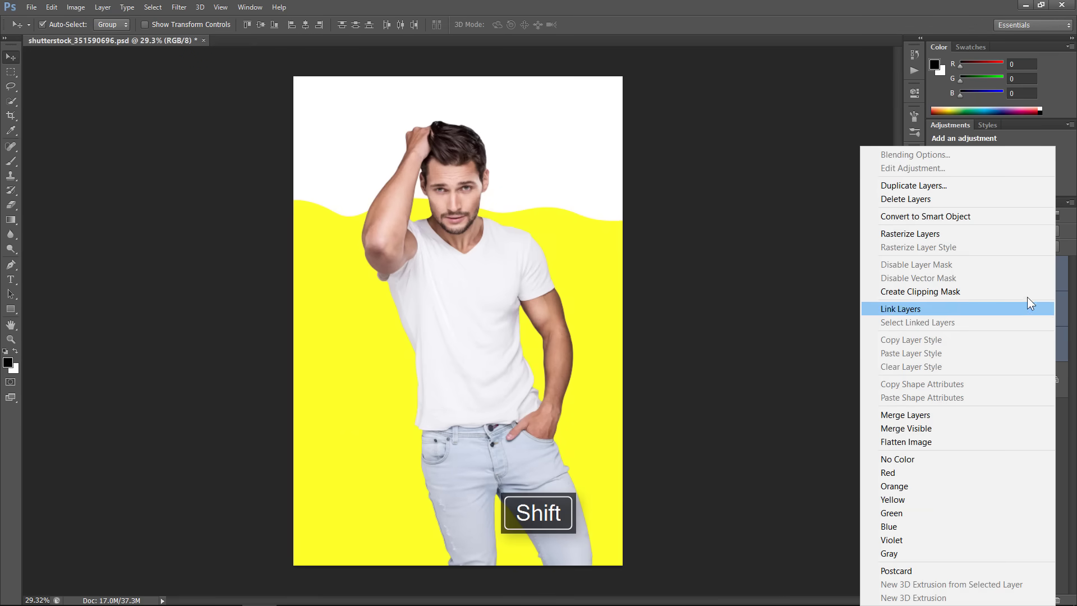
{"action": "left_click", "coordinate": [988, 217]}
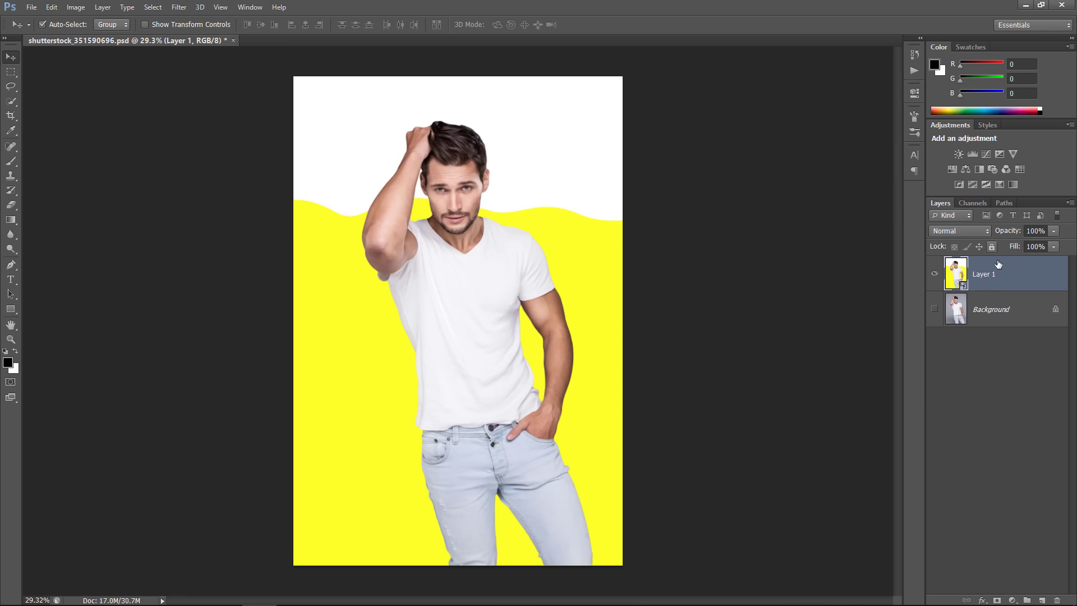
{"action": "left_click", "coordinate": [934, 275]}
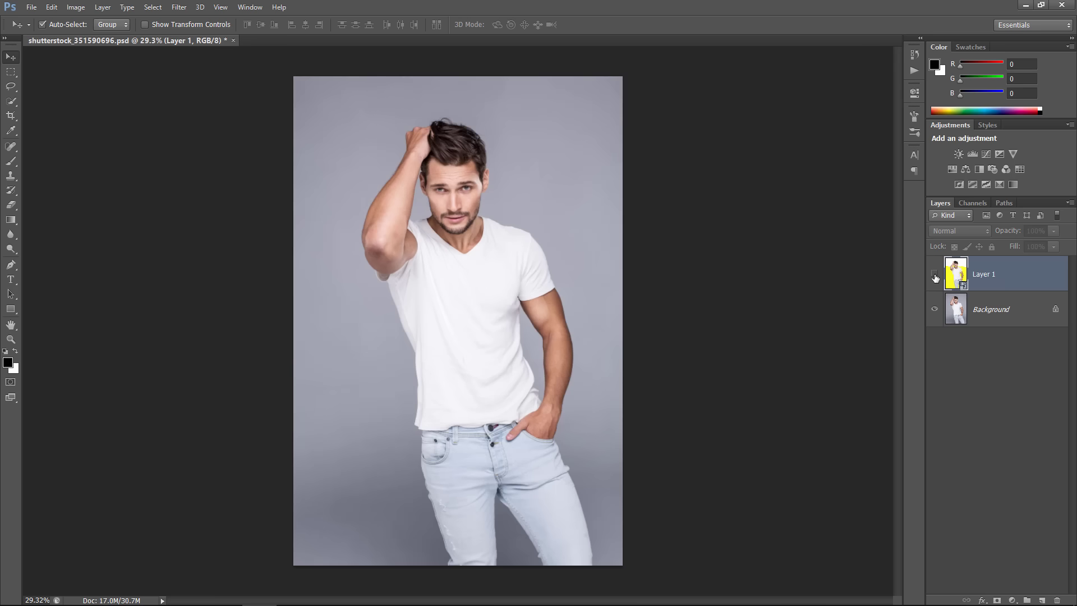
{"action": "left_click", "coordinate": [935, 275]}
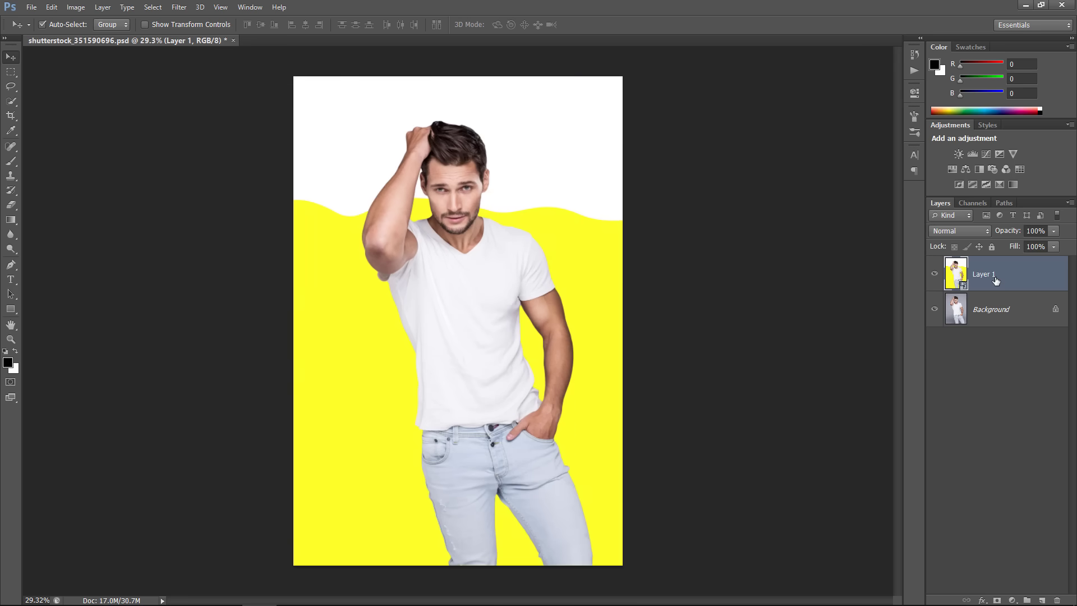
Step: Duplicate the smart object twice, hide the copies, and select the original Layer 1
{"action": "key", "text": "ctrl+j"}
{"action": "key", "text": "ctrl+j"}
{"action": "key", "text": "ctrl+j"}
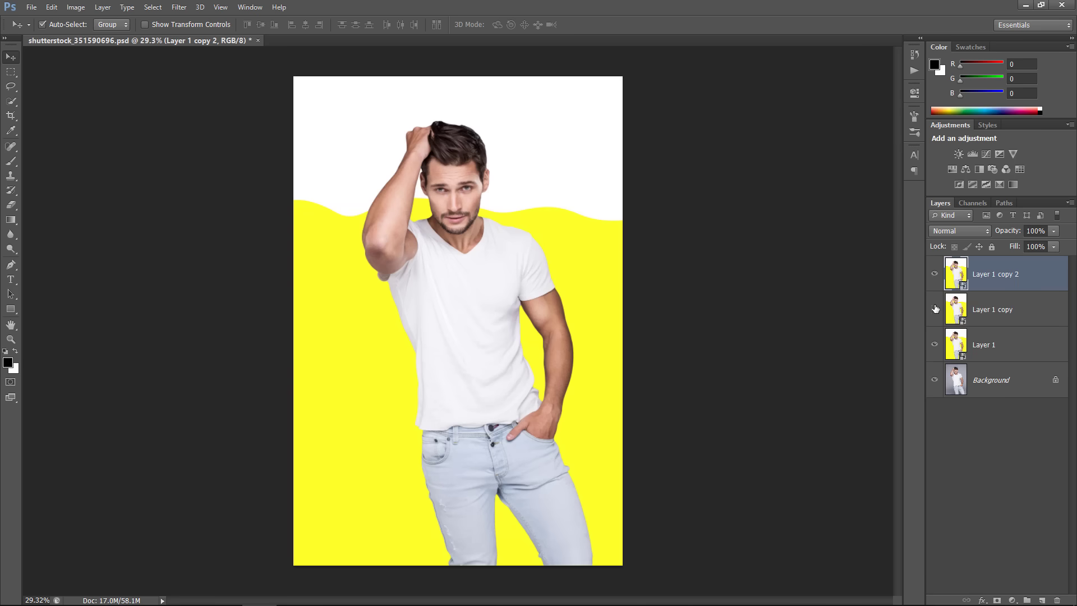
{"action": "left_click", "coordinate": [935, 274]}
{"action": "left_click", "coordinate": [990, 348]}
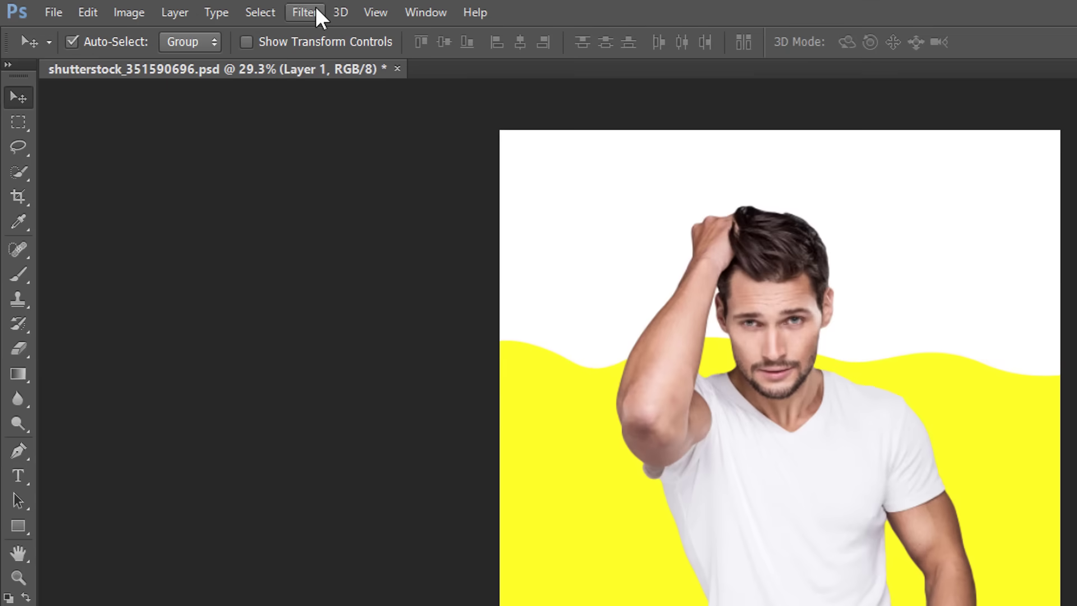
Step: Apply Filter Gallery's Artistic > Poster Edges to Layer 1 with Edge Thickness 0, Edge Intensity 0, Posterization 2
{"action": "left_click", "coordinate": [184, 7]}
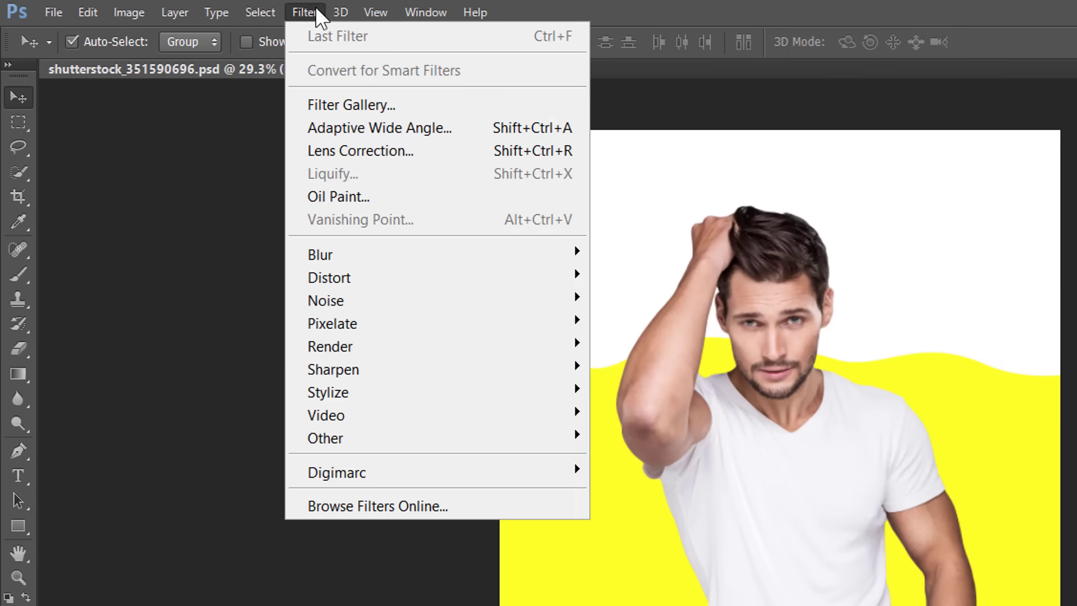
{"action": "left_click", "coordinate": [335, 104]}
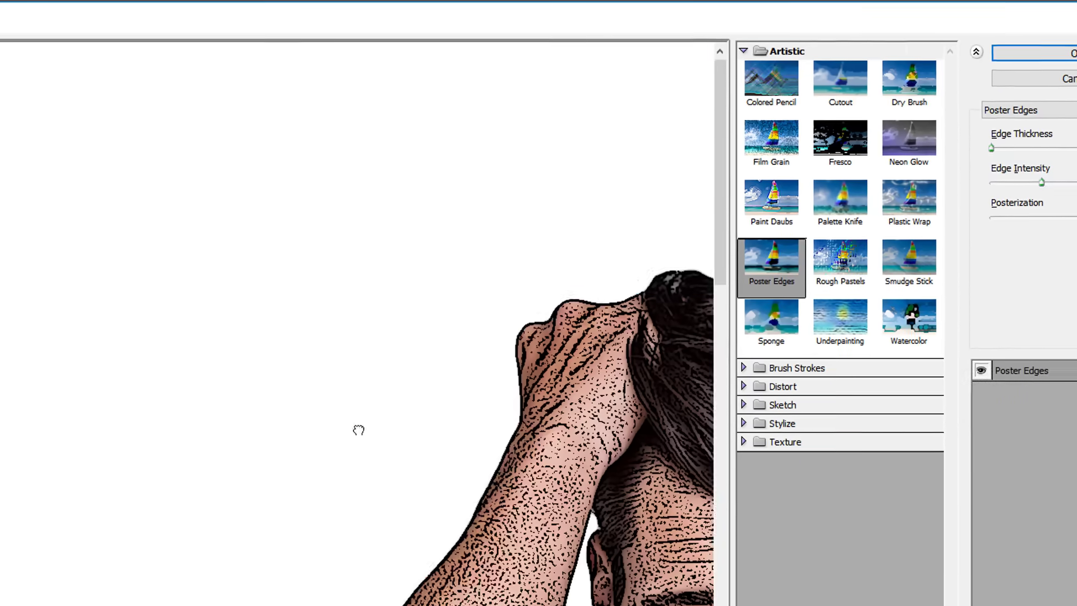
{"action": "left_click_drag", "start_coordinate": [358, 429], "coordinate": [0, 196]}
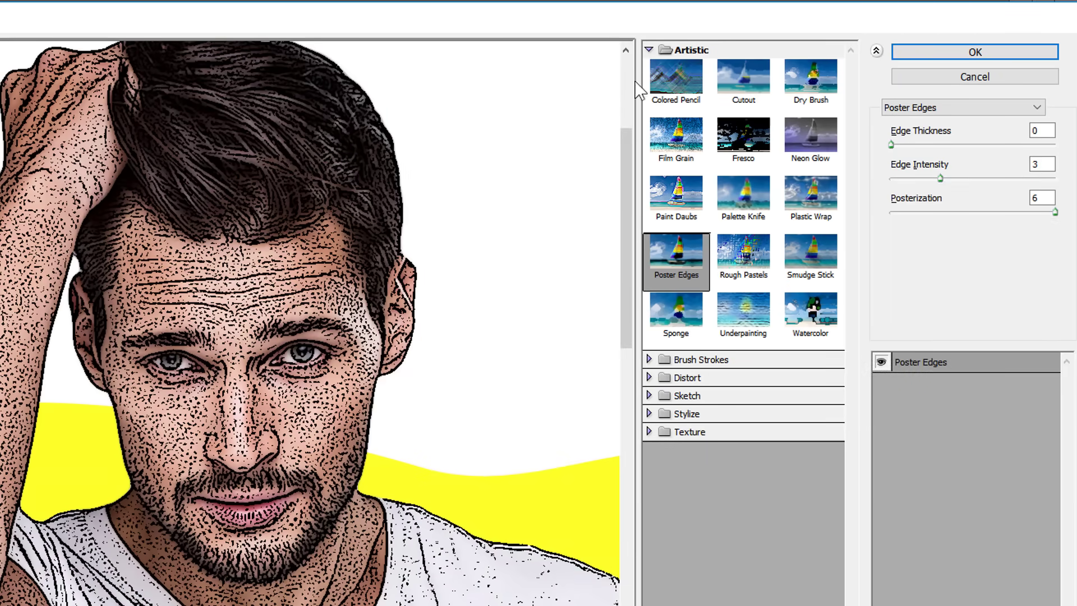
{"action": "left_click", "coordinate": [682, 265]}
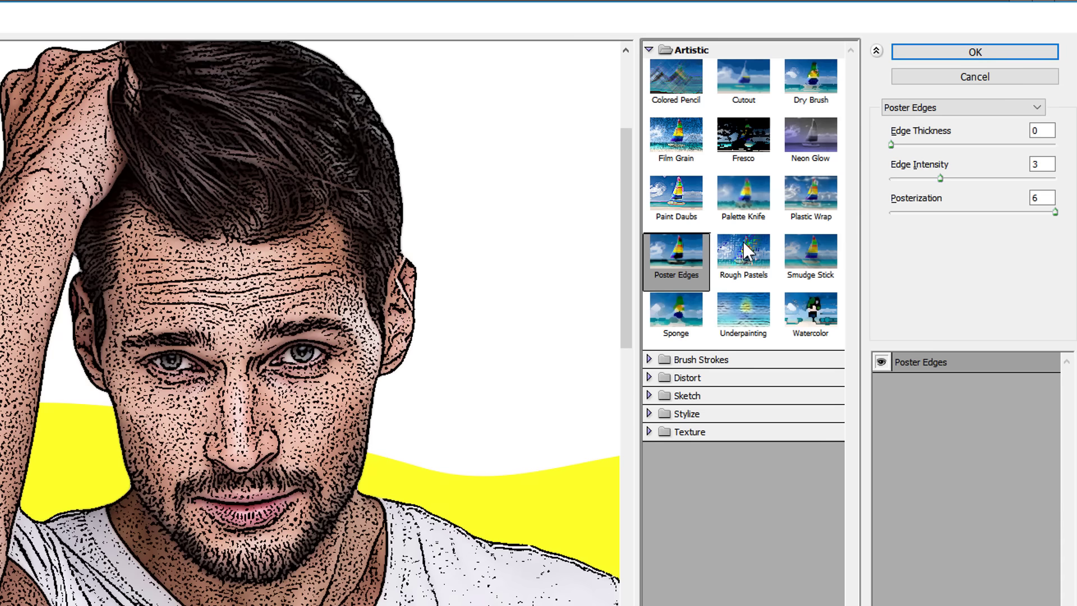
{"action": "left_click", "coordinate": [1043, 130]}
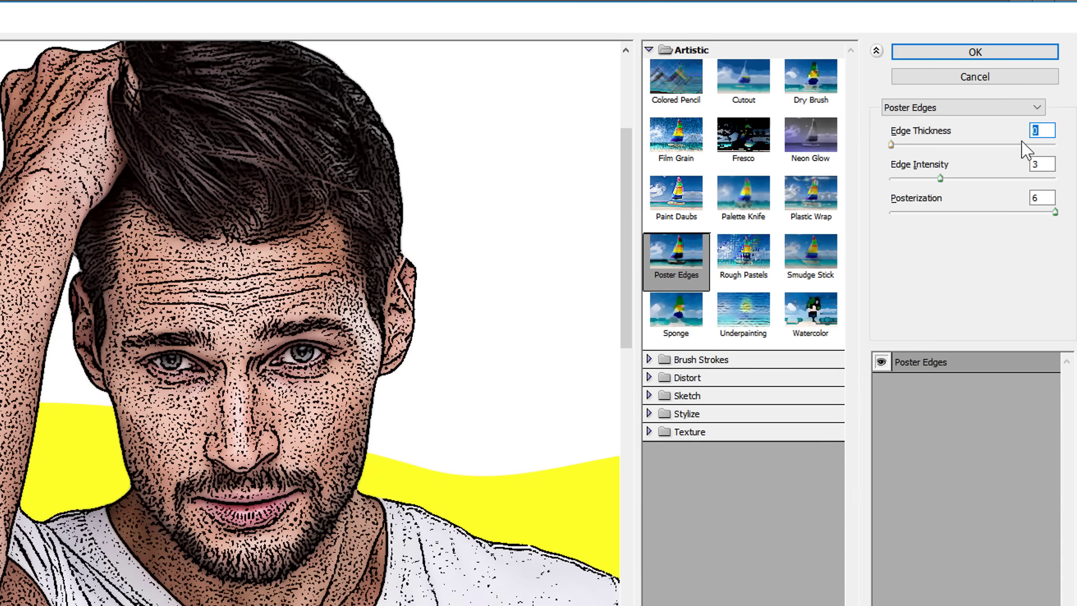
{"action": "left_click", "coordinate": [1032, 164]}
{"action": "type", "text": "0"}
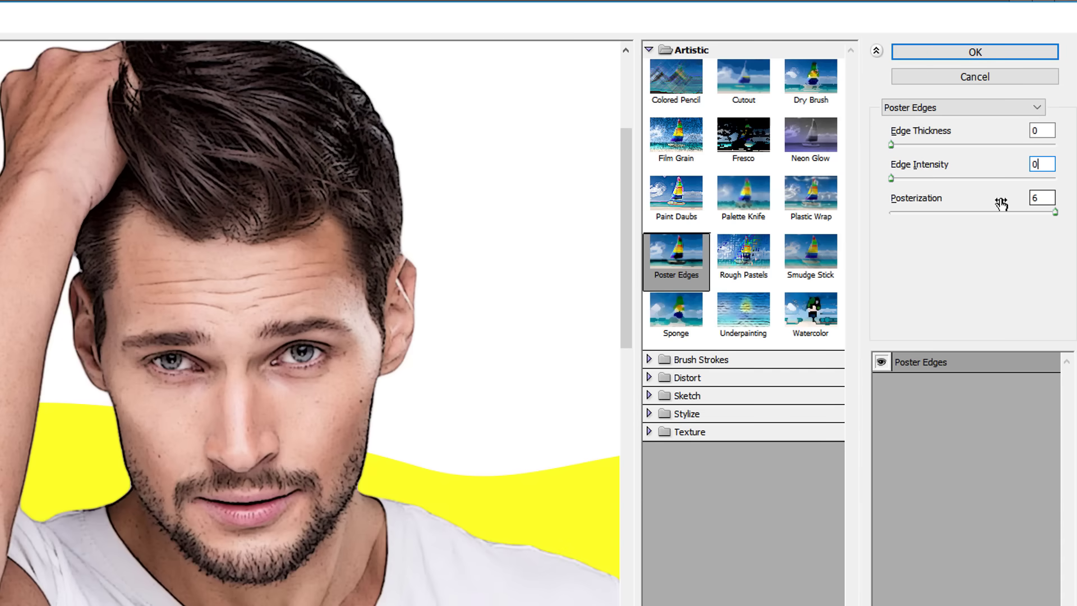
{"action": "key", "text": "Tab"}
{"action": "type", "text": "2"}
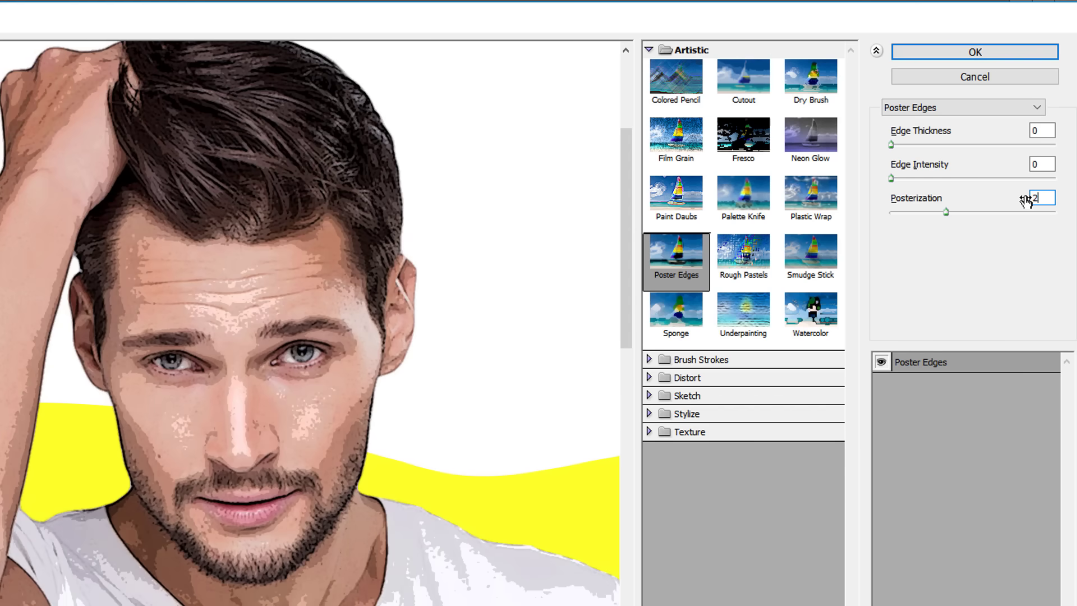
{"action": "left_click", "coordinate": [973, 54]}
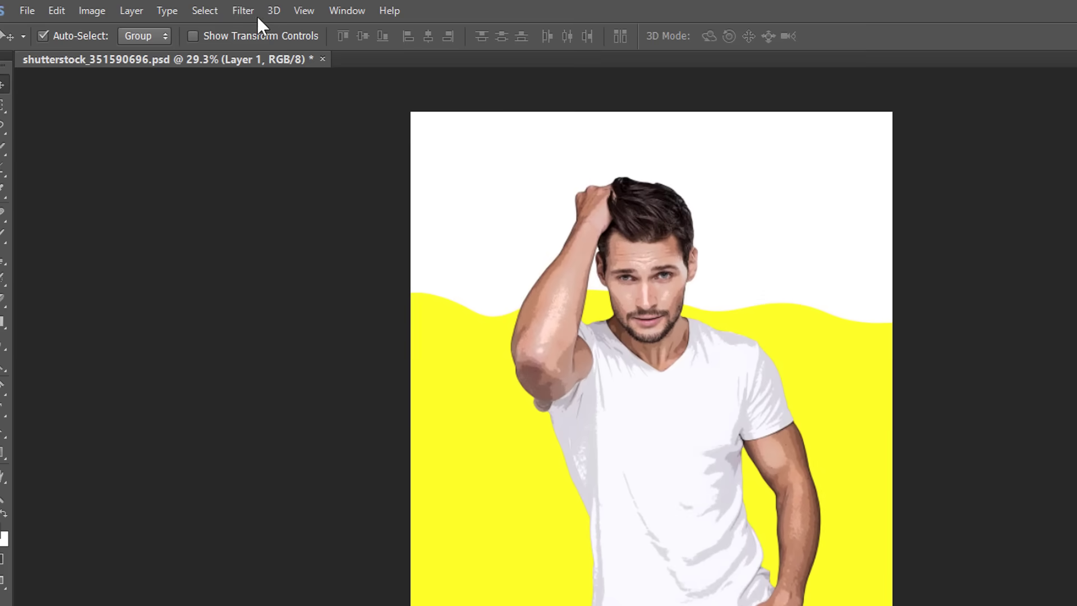
Step: Add an Unsharp Mask smart filter to Layer 1 with Amount 90%, Radius 5 px, Threshold 5
{"action": "left_click", "coordinate": [247, 9]}
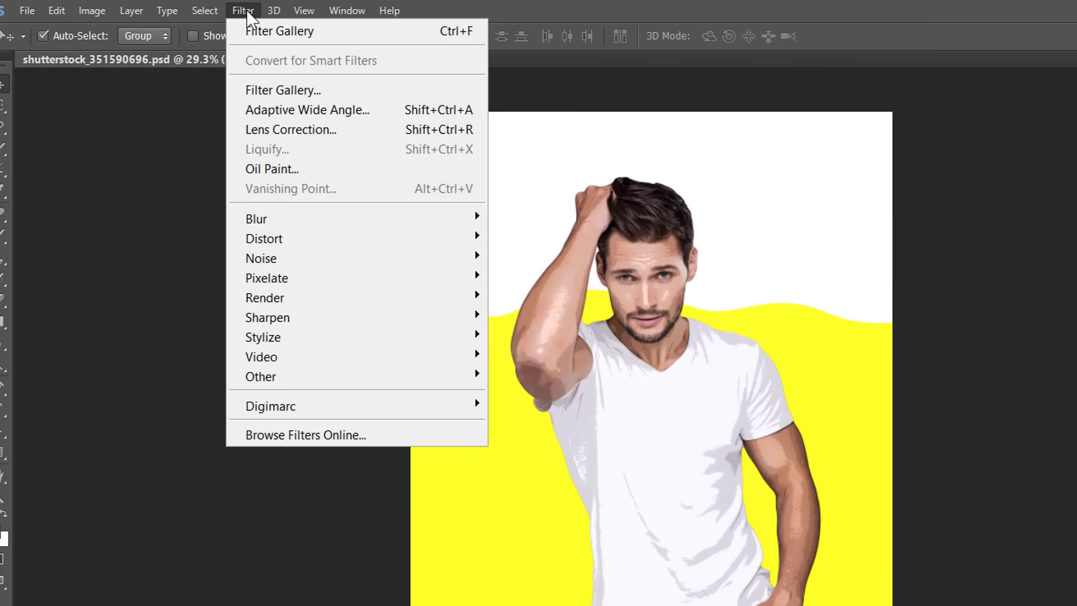
{"action": "mouse_move", "coordinate": [296, 315]}
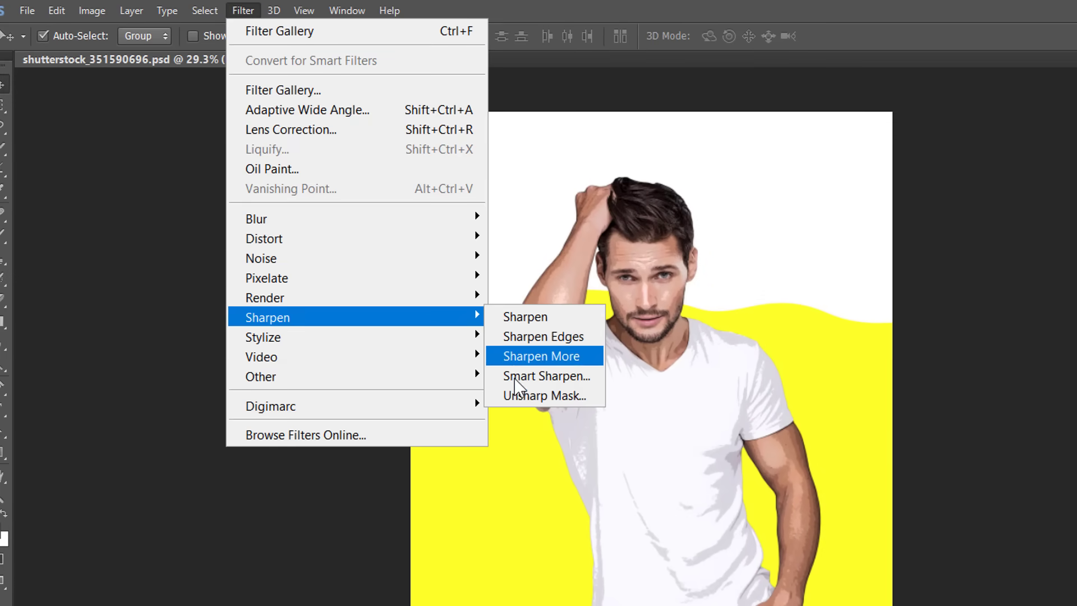
{"action": "left_click", "coordinate": [516, 391]}
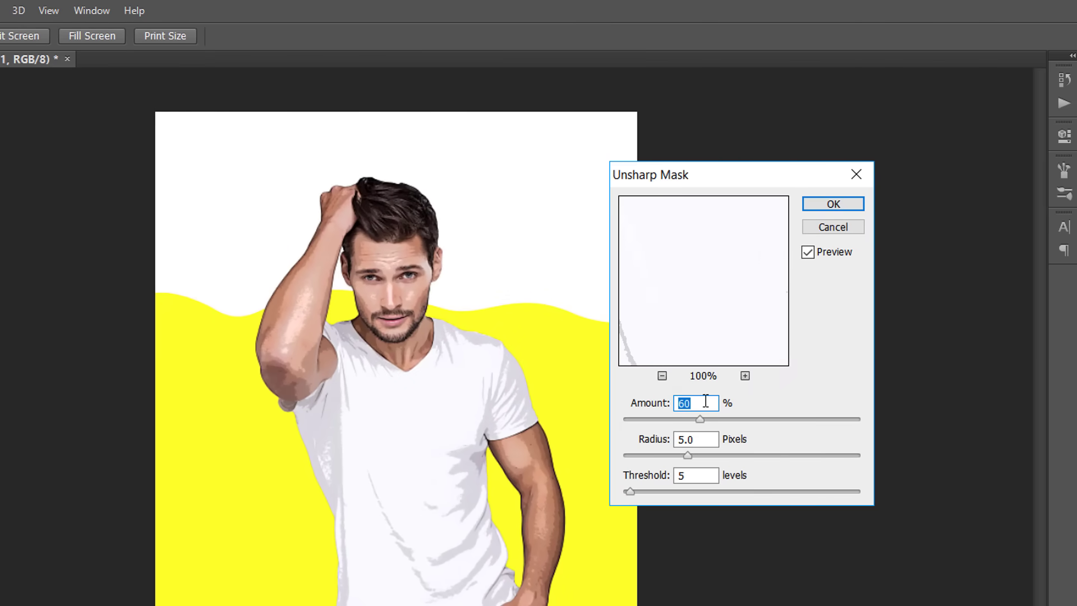
{"action": "type", "text": "90"}
{"action": "left_click", "coordinate": [651, 438]}
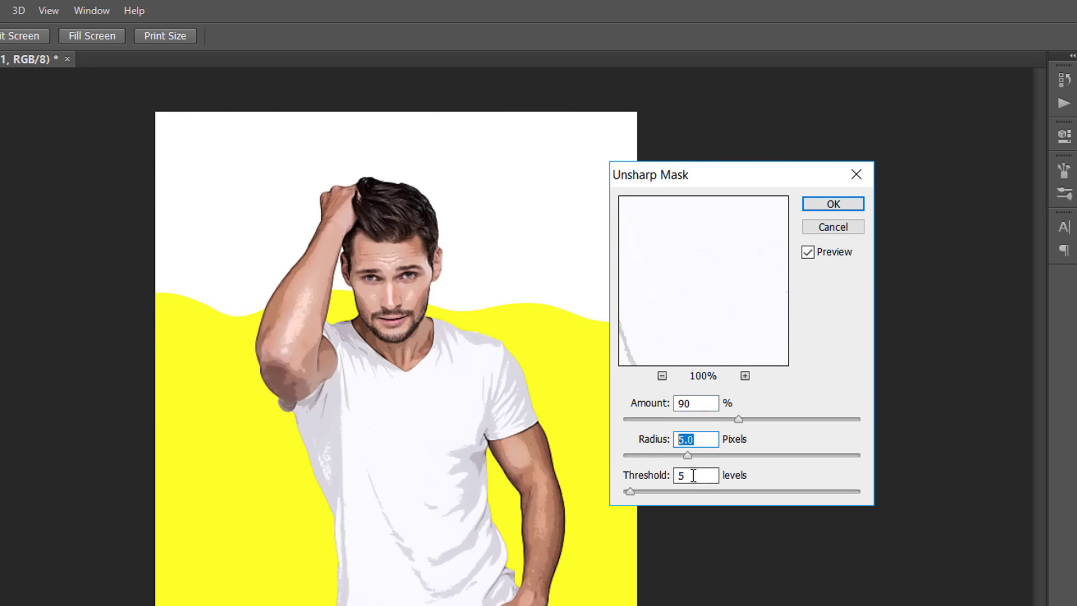
{"action": "left_click", "coordinate": [642, 476]}
{"action": "left_click", "coordinate": [830, 204]}
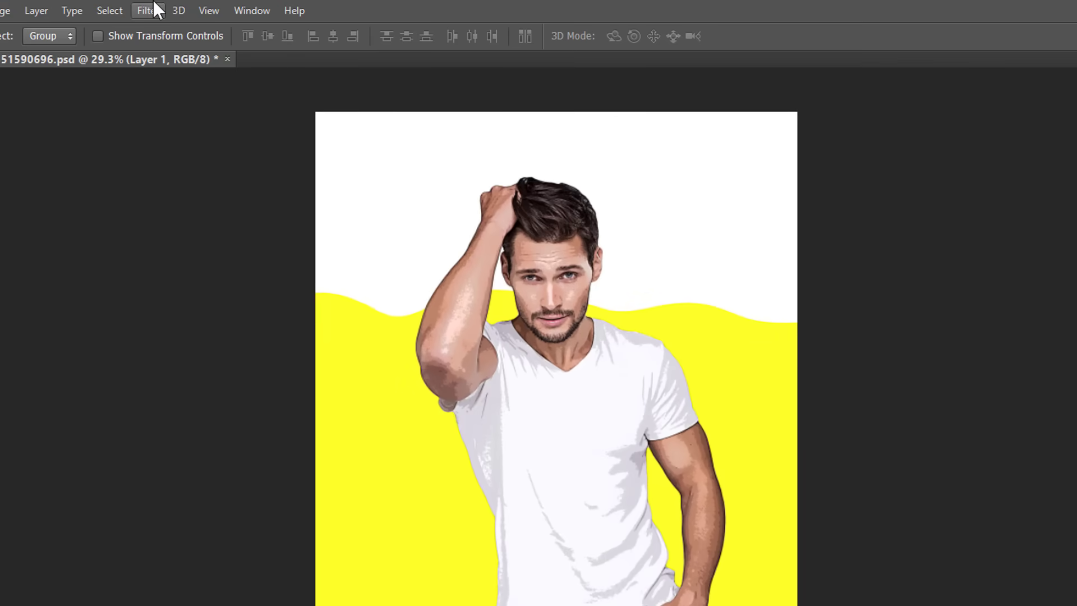
Step: Apply Oil Paint to Layer 1: Stylization 4, Cleanliness 3, Scale 0.1, Bristle Detail, Angular Direction, Shine 0
{"action": "left_click", "coordinate": [148, 11]}
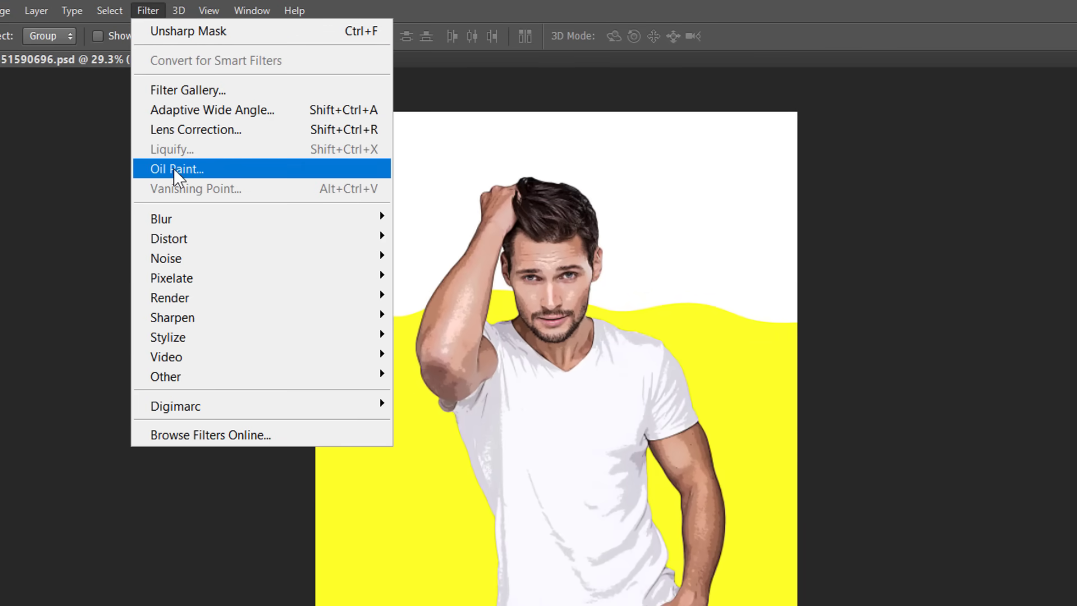
{"action": "mouse_move", "coordinate": [173, 341]}
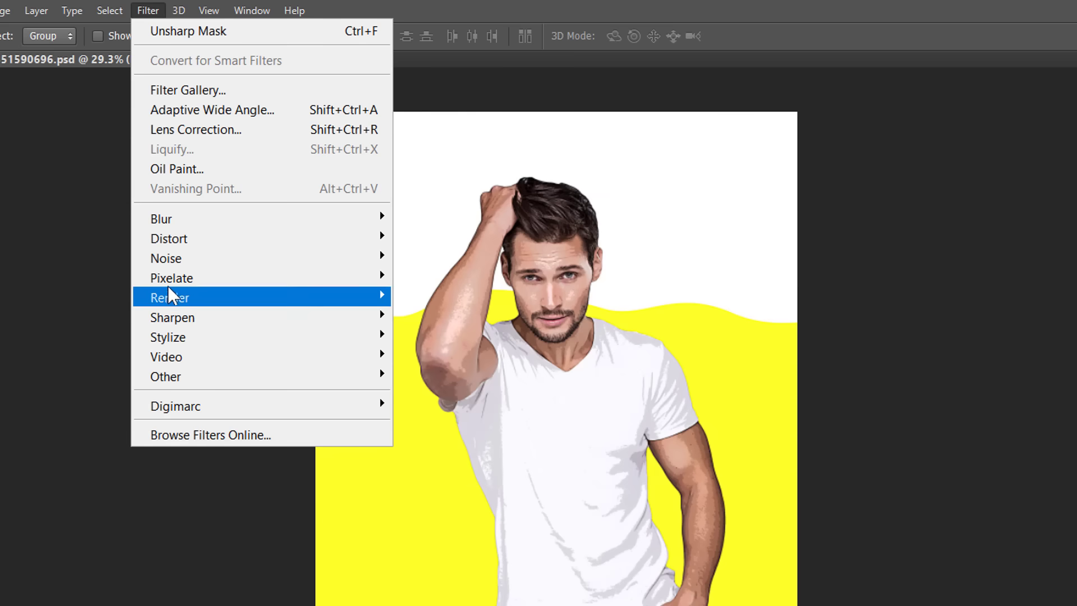
{"action": "left_click", "coordinate": [175, 170]}
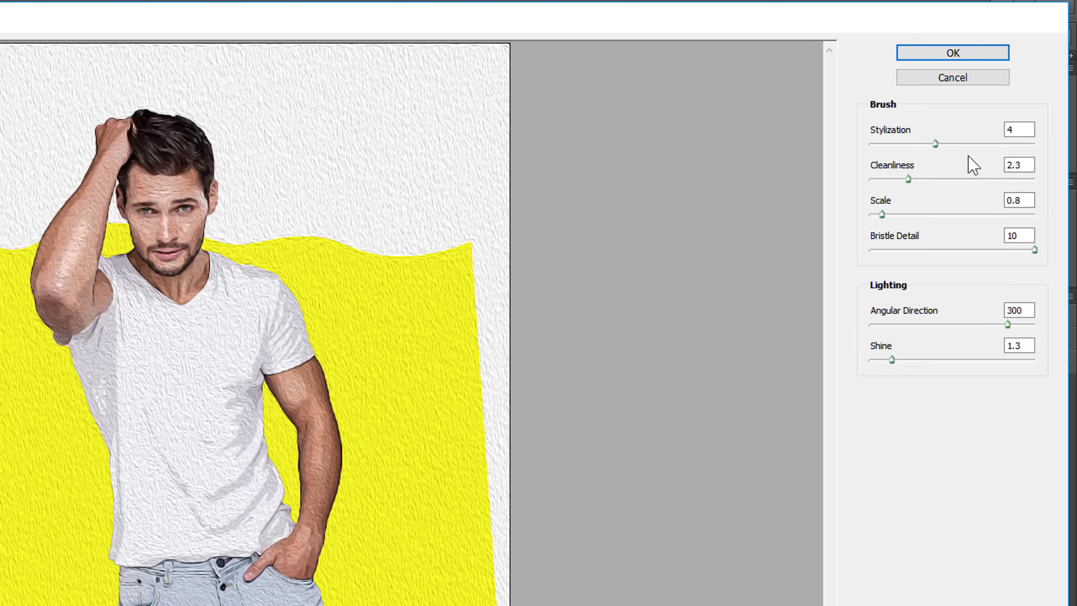
{"action": "left_click", "coordinate": [1065, 130]}
{"action": "left_click", "coordinate": [1021, 164]}
{"action": "type", "text": "3"}
{"action": "type", "text": "1"}
{"action": "double_click", "coordinate": [1011, 236]}
{"action": "type", "text": "0"}
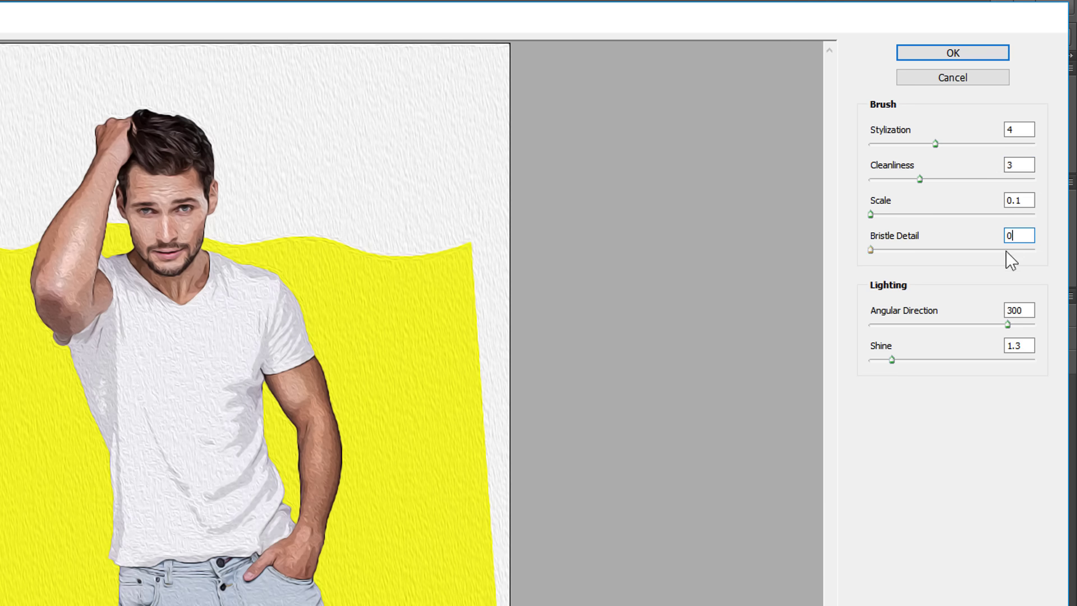
{"action": "double_click", "coordinate": [1026, 307]}
{"action": "type", "text": "0"}
{"action": "double_click", "coordinate": [1019, 345]}
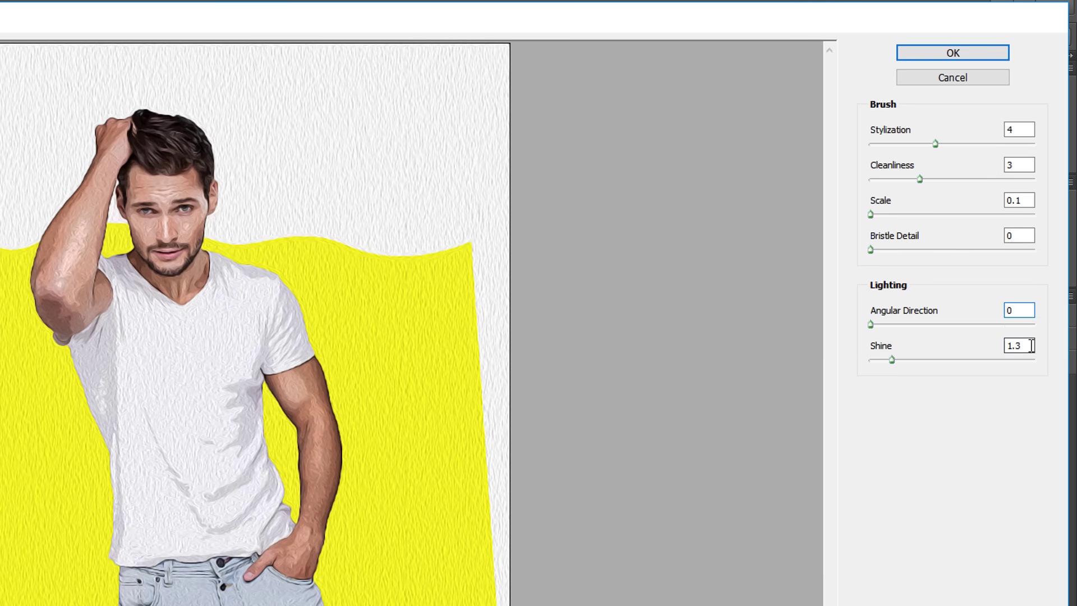
{"action": "type", "text": "0"}
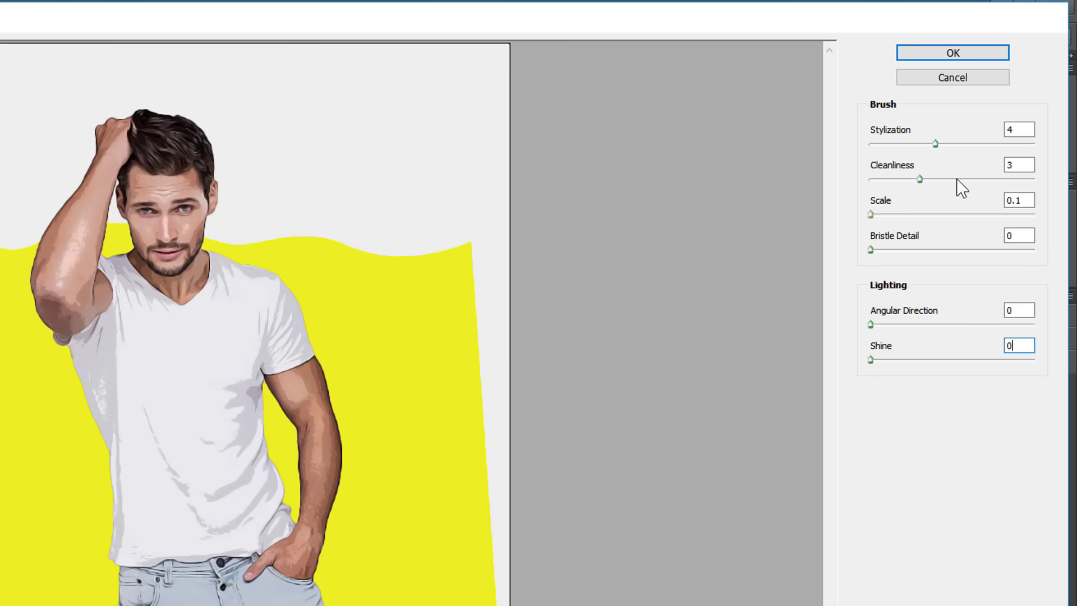
{"action": "left_click", "coordinate": [948, 51]}
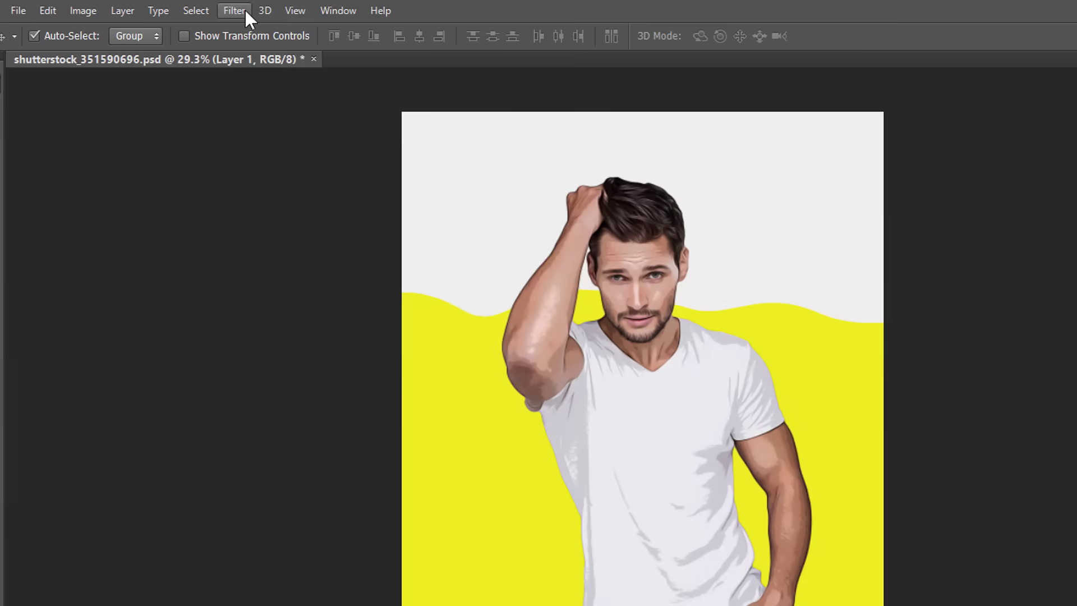
Step: Add a second Unsharp Mask to Layer 1 with Amount 60%, Radius 5 px, Threshold 5
{"action": "left_click", "coordinate": [245, 12]}
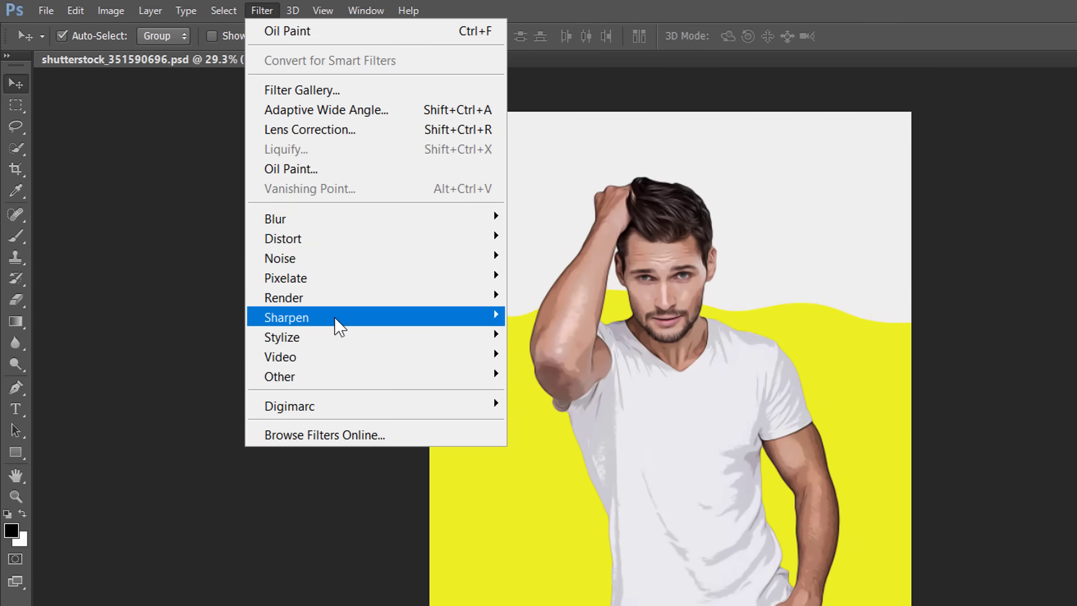
{"action": "mouse_move", "coordinate": [337, 319]}
{"action": "left_click", "coordinate": [553, 395]}
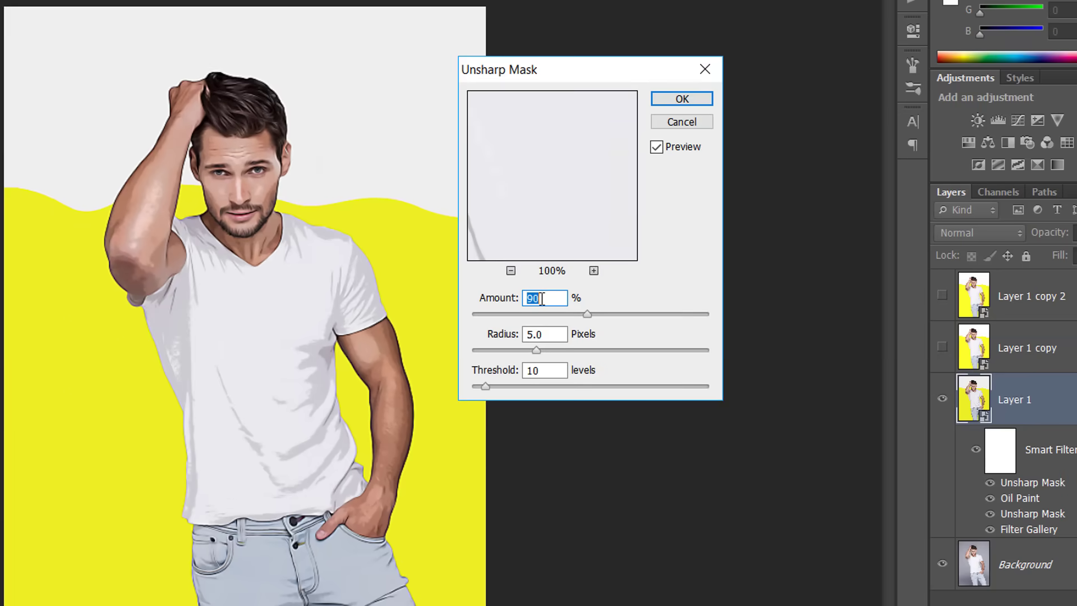
{"action": "type", "text": "60"}
{"action": "key", "text": "Tab"}
{"action": "key", "text": "Tab"}
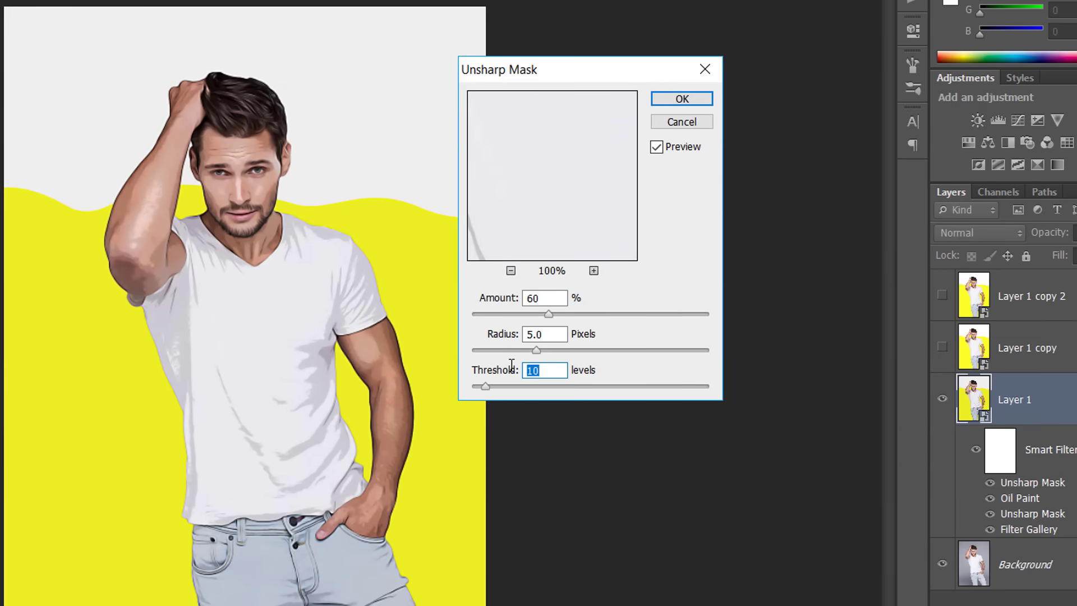
{"action": "type", "text": "5"}
{"action": "left_click", "coordinate": [677, 99]}
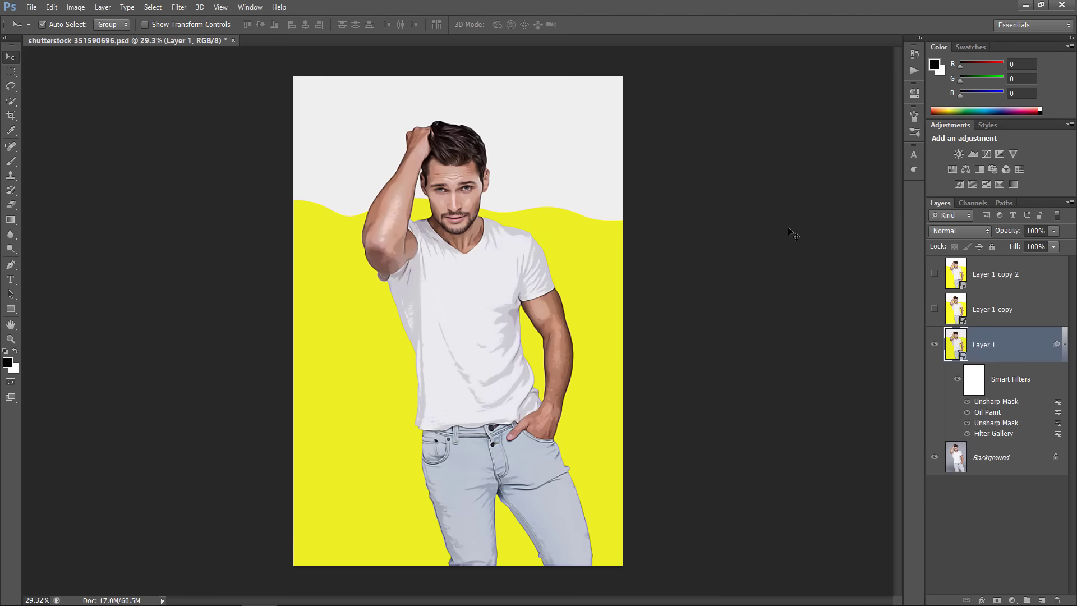
Step: Collapse Layer 1's smart filter list and rename the layer 'Effect'
{"action": "left_click", "coordinate": [1065, 348]}
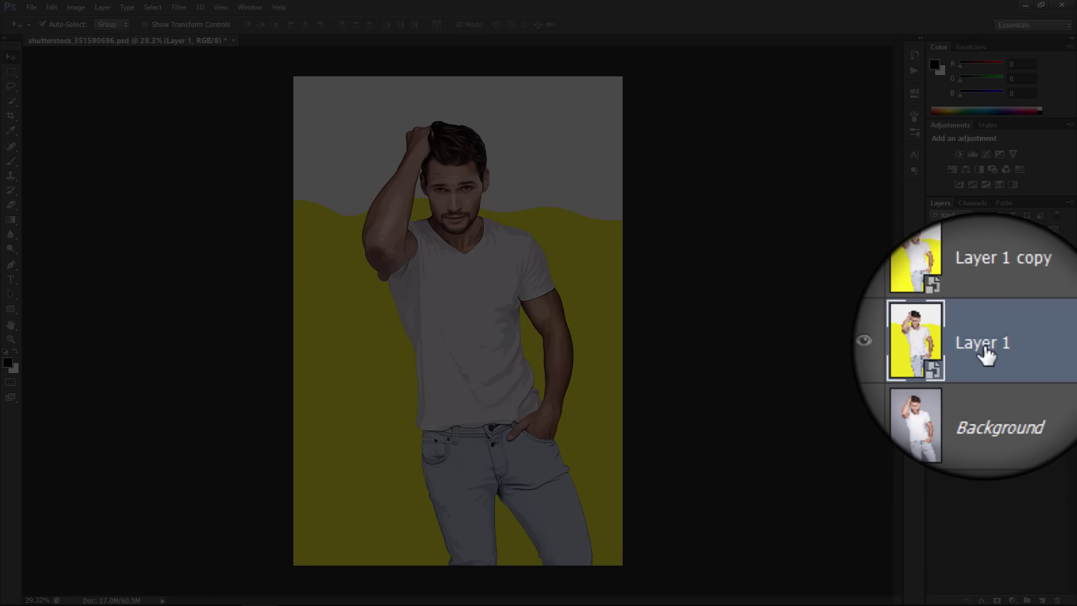
{"action": "double_click", "coordinate": [983, 345]}
{"action": "type", "text": "Effect"}
{"action": "key", "text": "Return"}
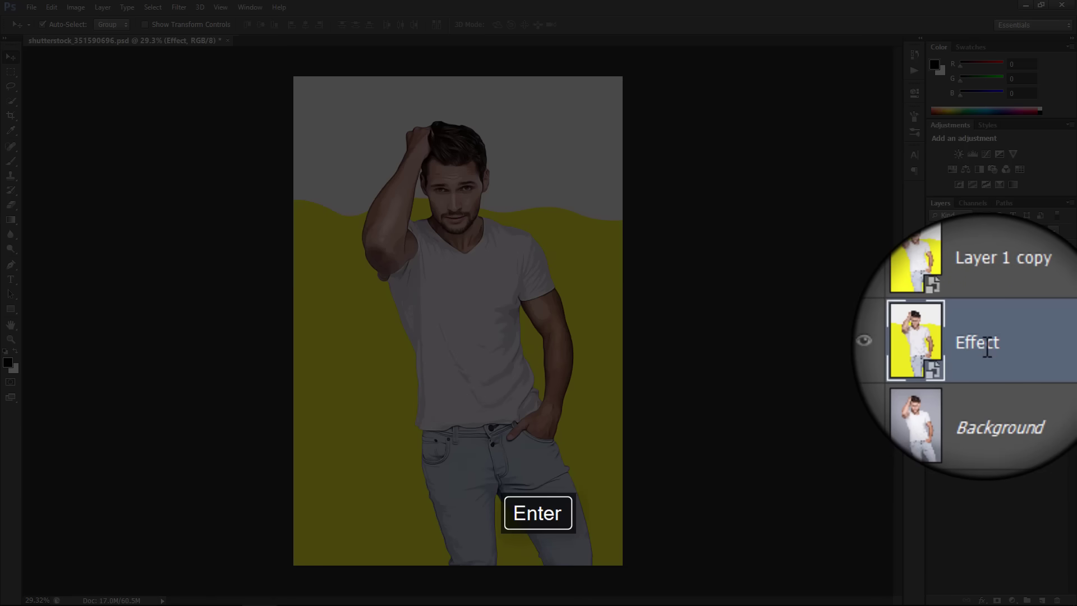
Step: Zoom to 50%, then select Layer 1 copy and make it visible
{"action": "key", "text": "ctrl+equal"}
{"action": "key", "text": "ctrl+equal"}
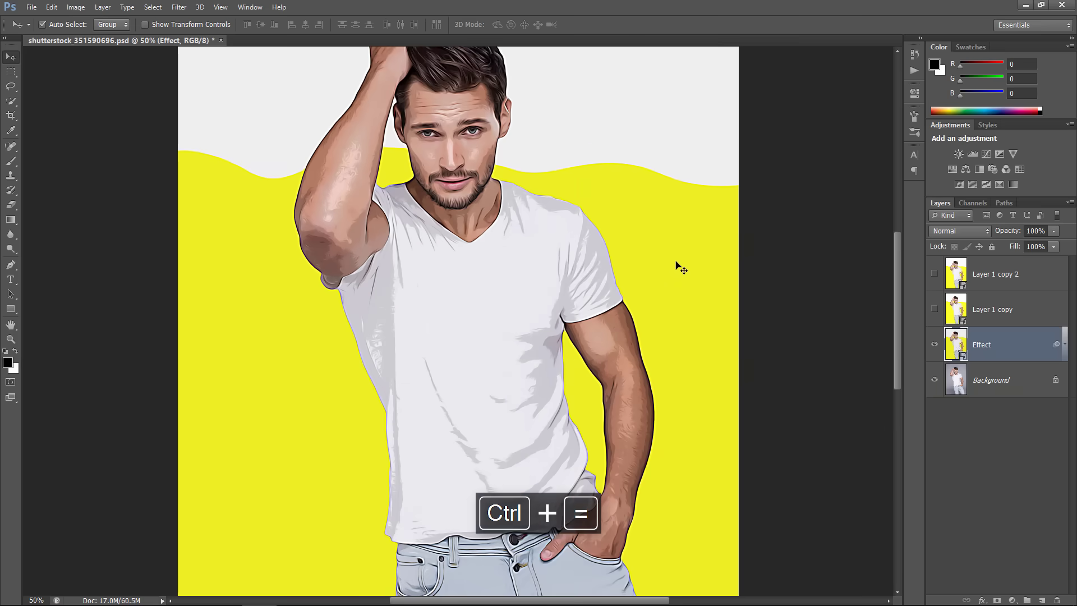
{"action": "scroll", "coordinate": [679, 266], "scroll_direction": "up", "scroll_amount": 3}
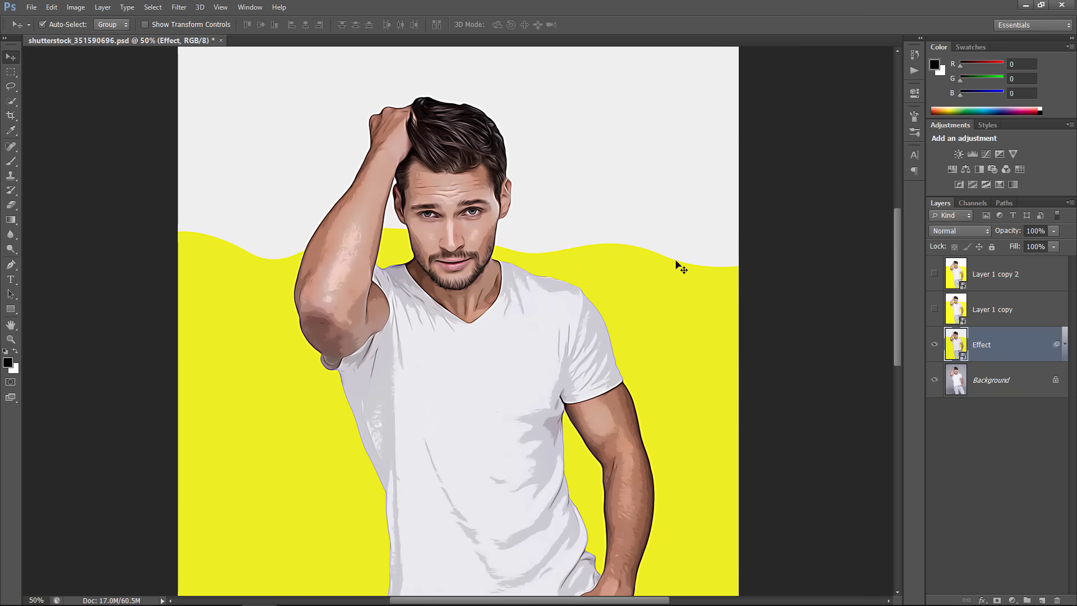
{"action": "left_click", "coordinate": [1013, 314]}
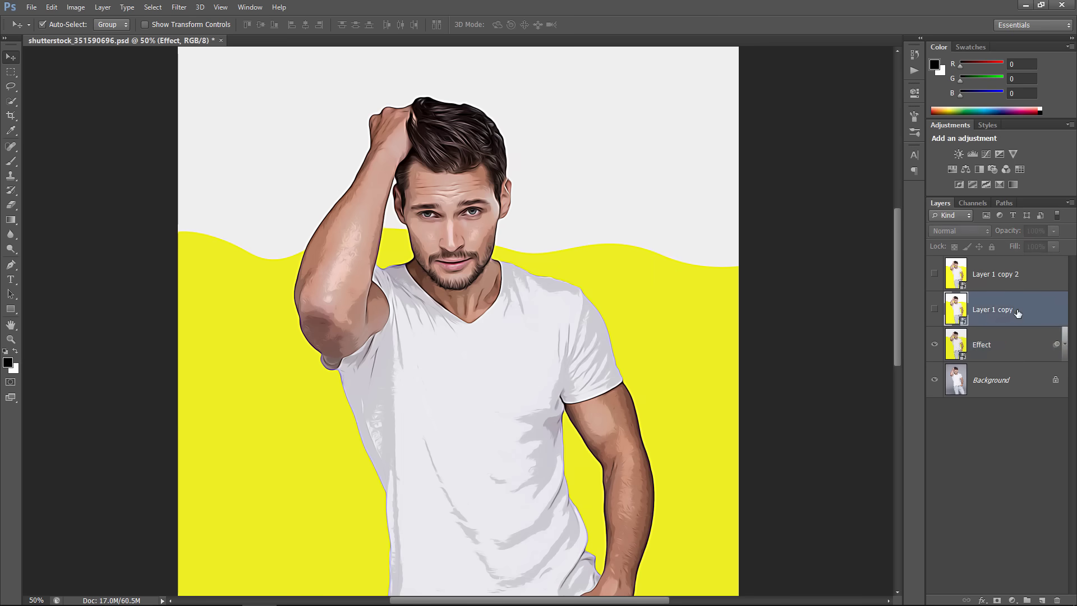
{"action": "left_click", "coordinate": [939, 310]}
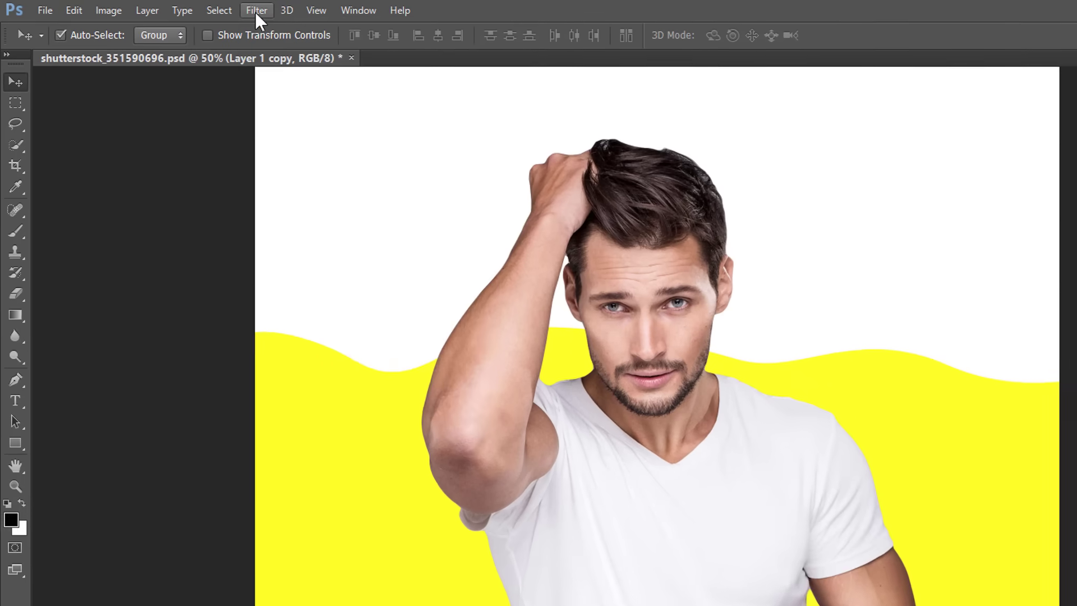
{"action": "left_click", "coordinate": [179, 7]}
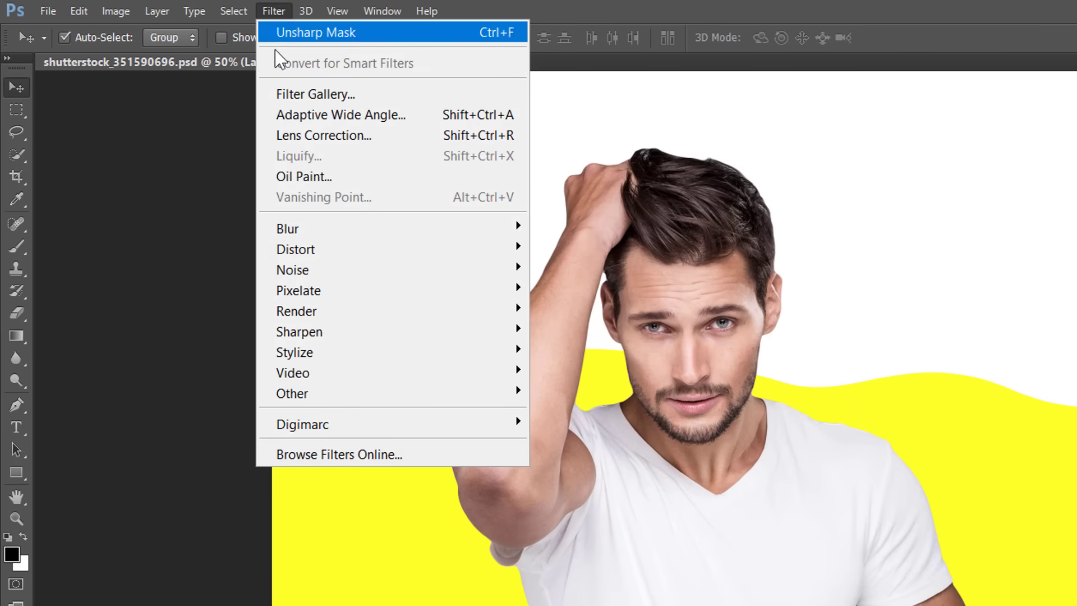
Step: Apply Filter Gallery Poster Edges to Layer 1 copy: Edge Thickness 0, Intensity 3, Posterization 6
{"action": "left_click", "coordinate": [279, 89]}
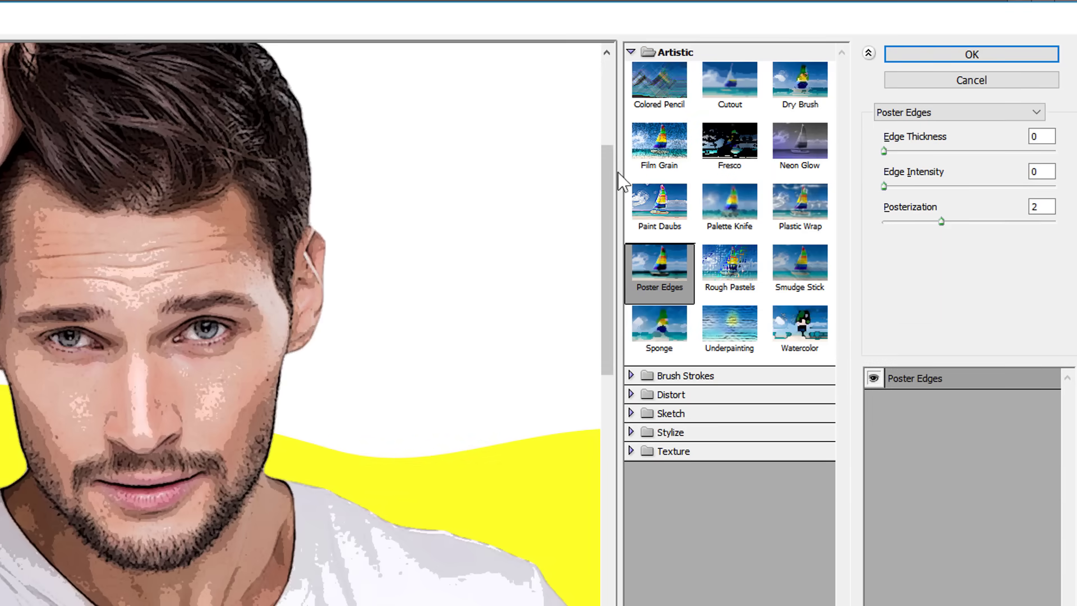
{"action": "left_click", "coordinate": [664, 286]}
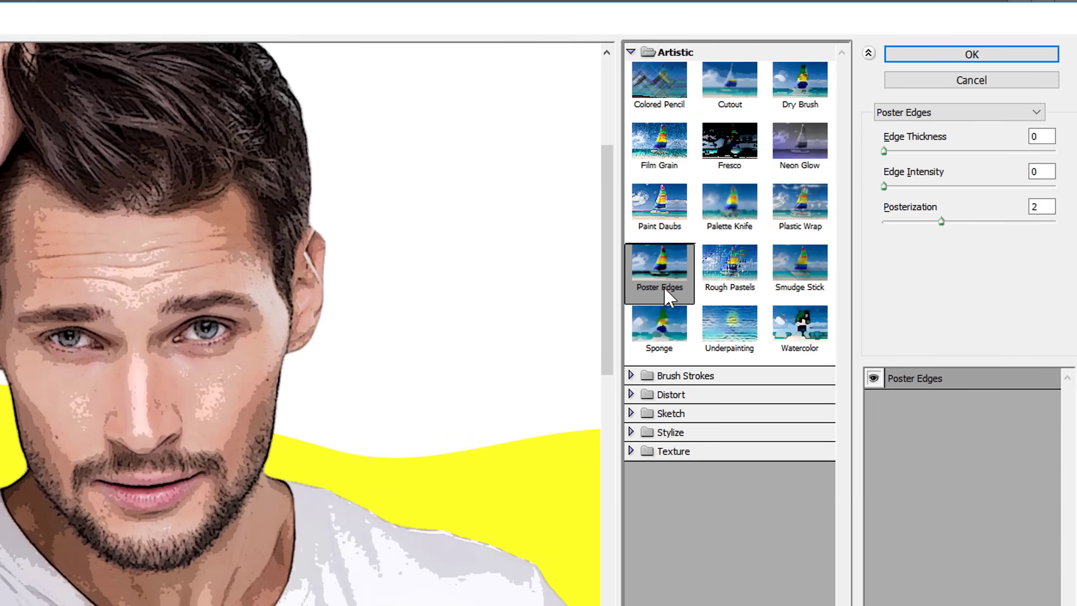
{"action": "left_click", "coordinate": [1050, 135]}
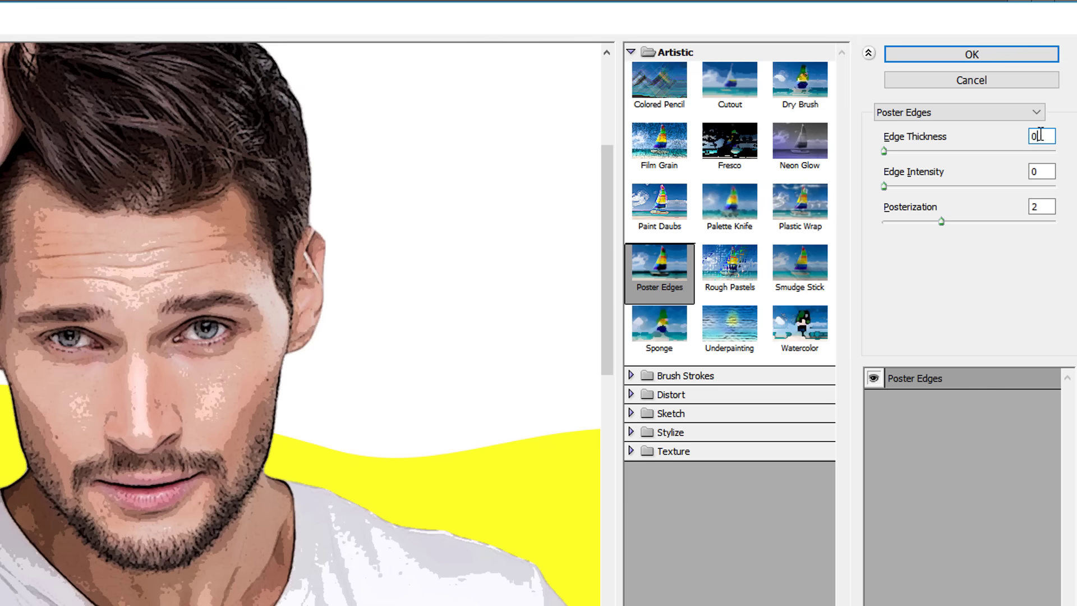
{"action": "left_click", "coordinate": [1042, 171]}
{"action": "type", "text": "3"}
{"action": "left_click", "coordinate": [1042, 206]}
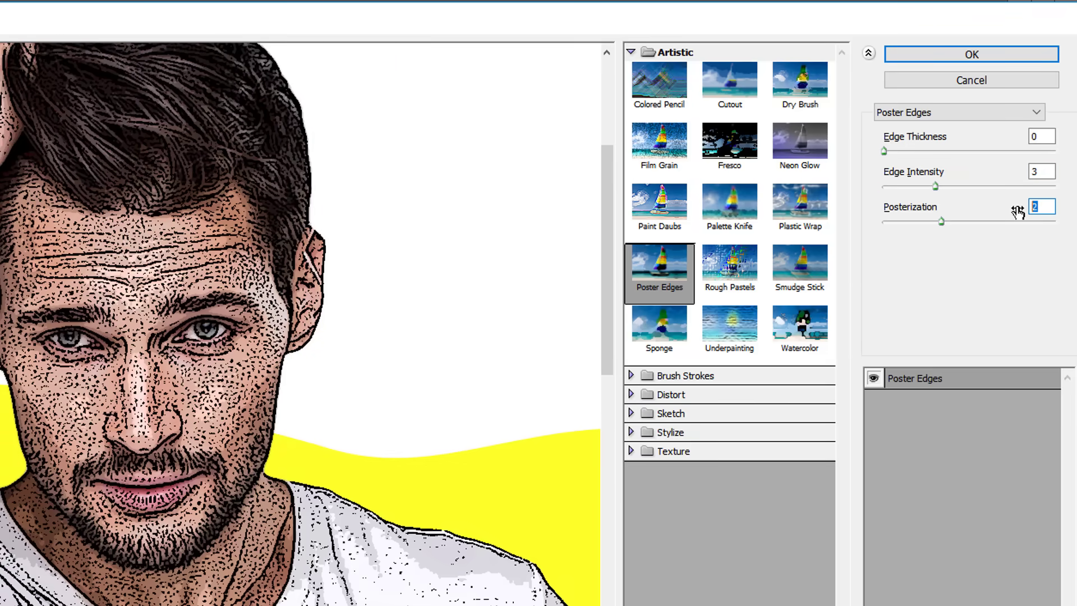
{"action": "type", "text": "6"}
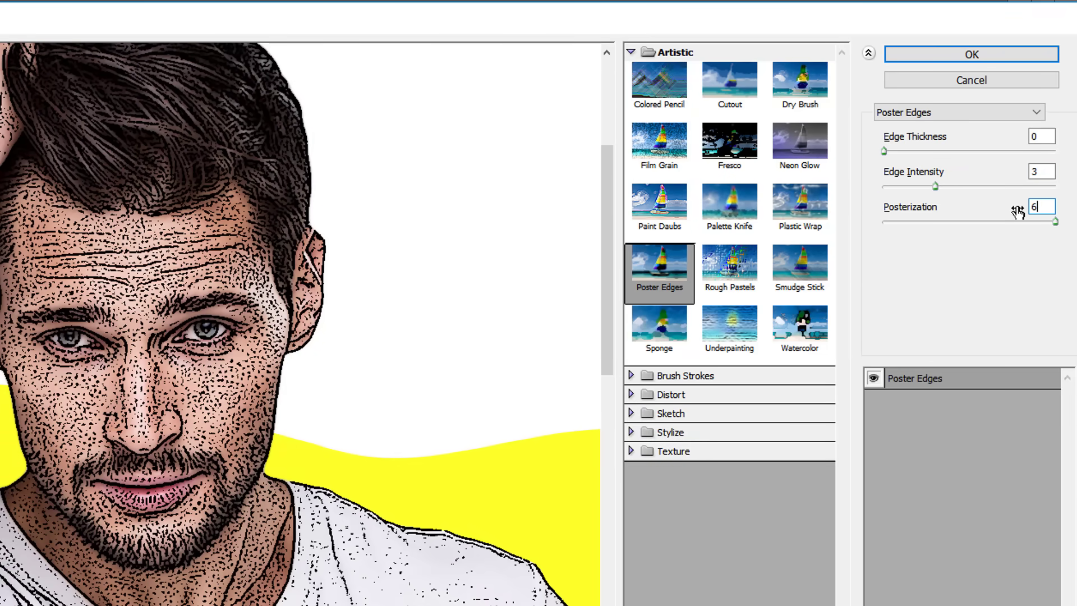
{"action": "left_click", "coordinate": [970, 55]}
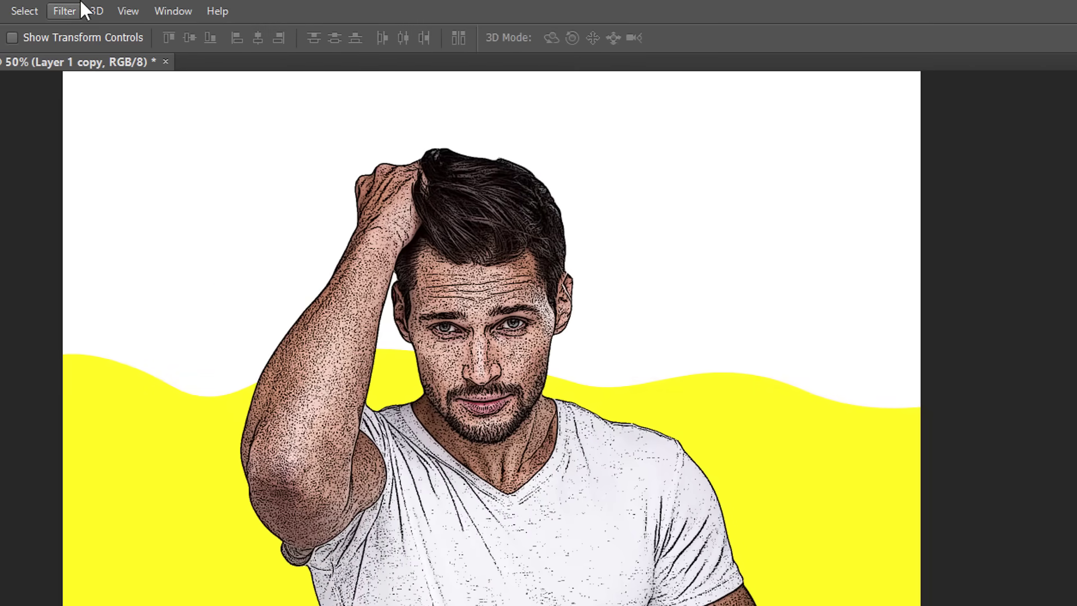
Step: Add Oil Paint to Layer 1 copy with the same settings (Stylization 4, Cleanliness 3, Scale 0.1)
{"action": "left_click", "coordinate": [70, 8]}
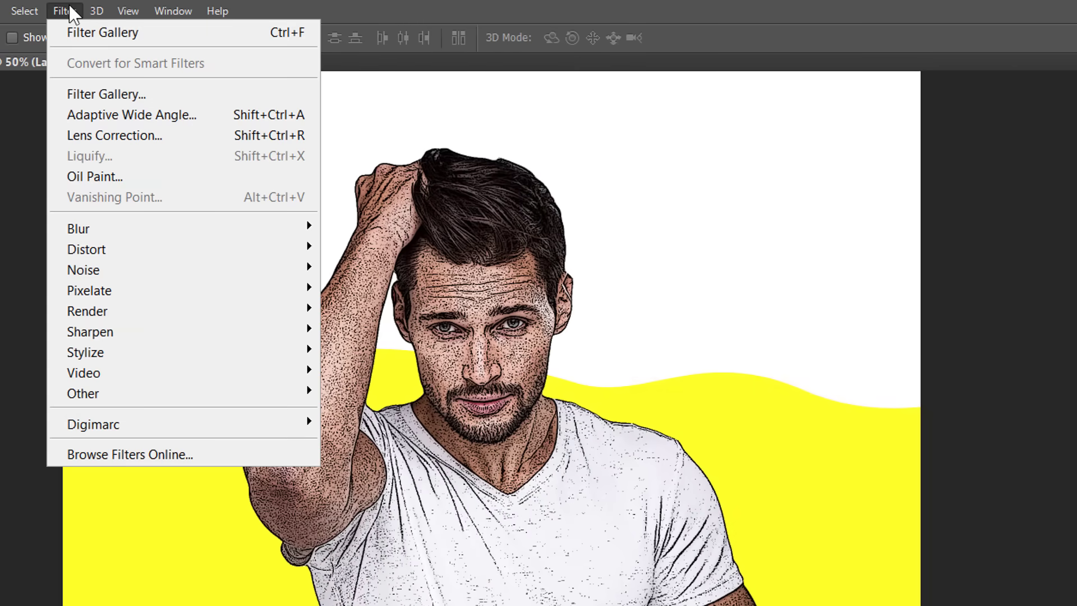
{"action": "left_click", "coordinate": [95, 178]}
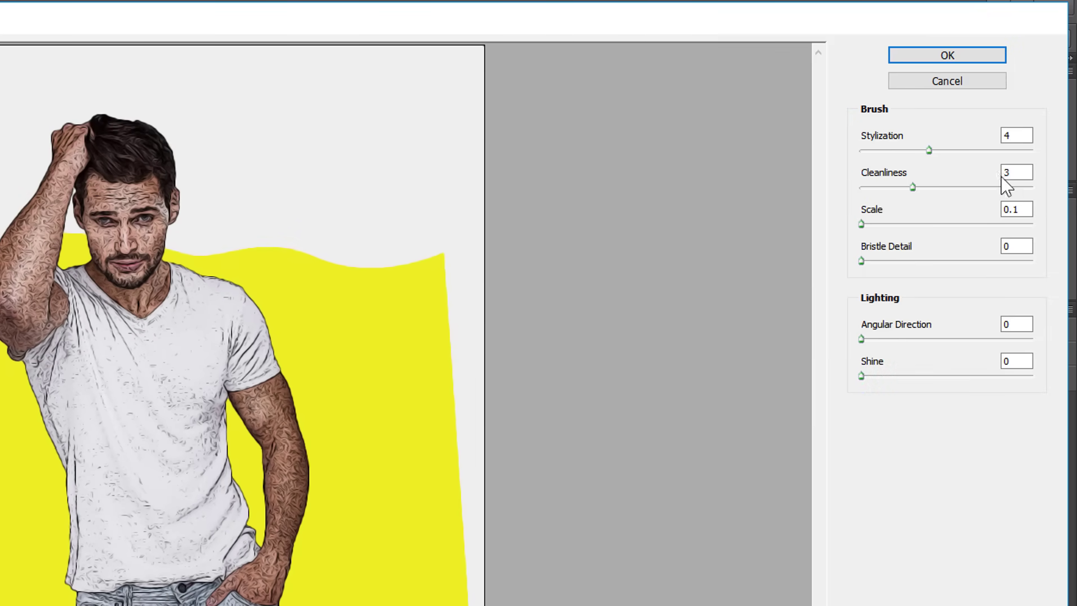
{"action": "left_click", "coordinate": [1029, 136]}
{"action": "left_click", "coordinate": [1029, 171]}
{"action": "left_click", "coordinate": [1028, 209]}
{"action": "left_click", "coordinate": [1021, 242]}
{"action": "left_click", "coordinate": [1021, 322]}
{"action": "left_click", "coordinate": [1019, 359]}
{"action": "left_click", "coordinate": [961, 56]}
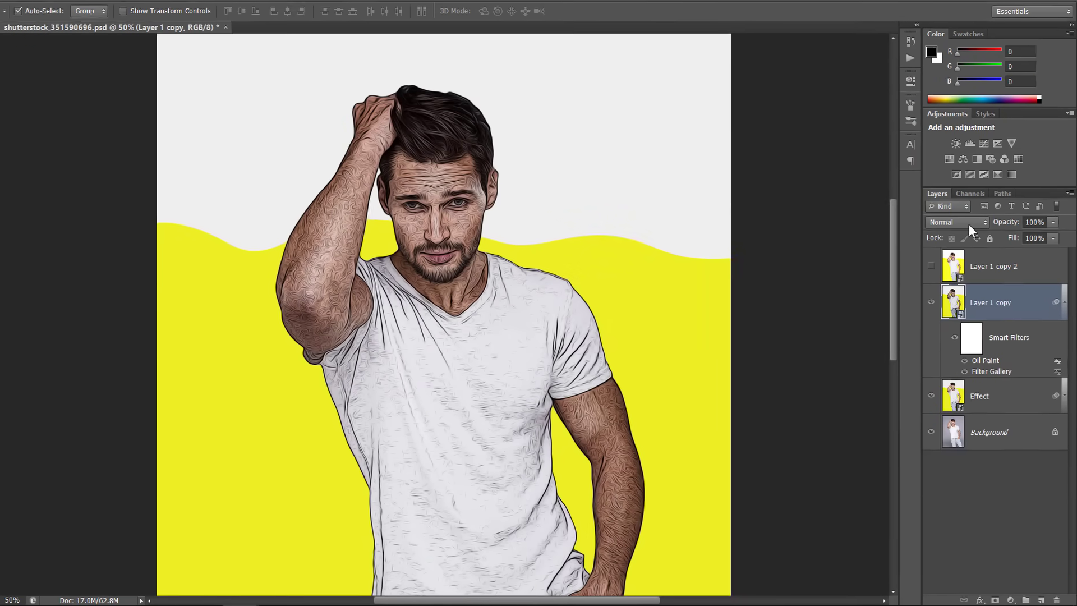
Step: Set Layer 1 copy to Overlay blend mode at 25% opacity
{"action": "left_click", "coordinate": [956, 264]}
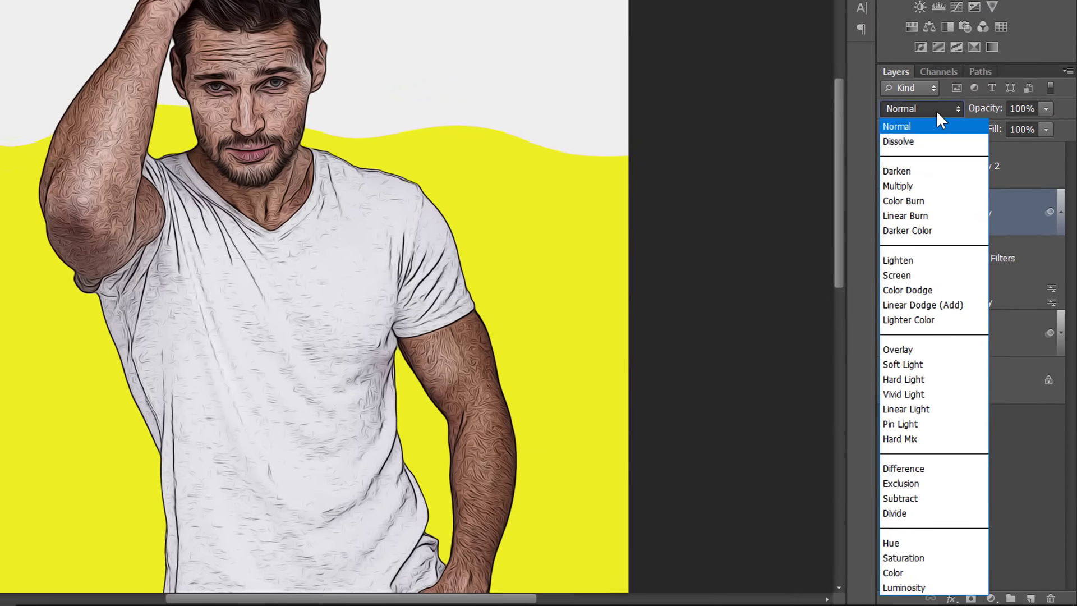
{"action": "left_click", "coordinate": [897, 350]}
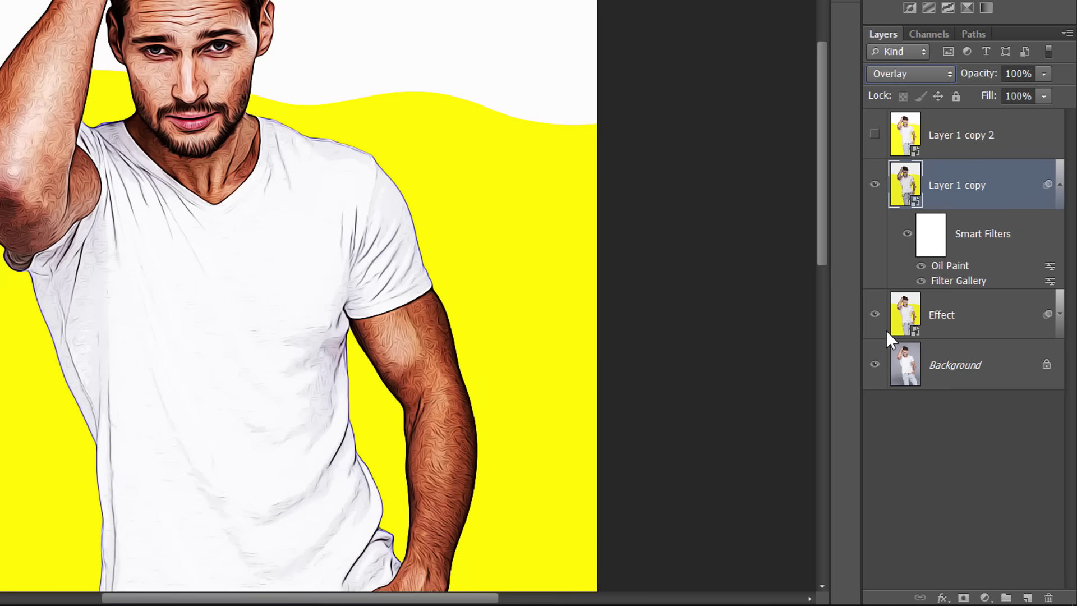
{"action": "left_click", "coordinate": [1027, 70]}
{"action": "type", "text": "25"}
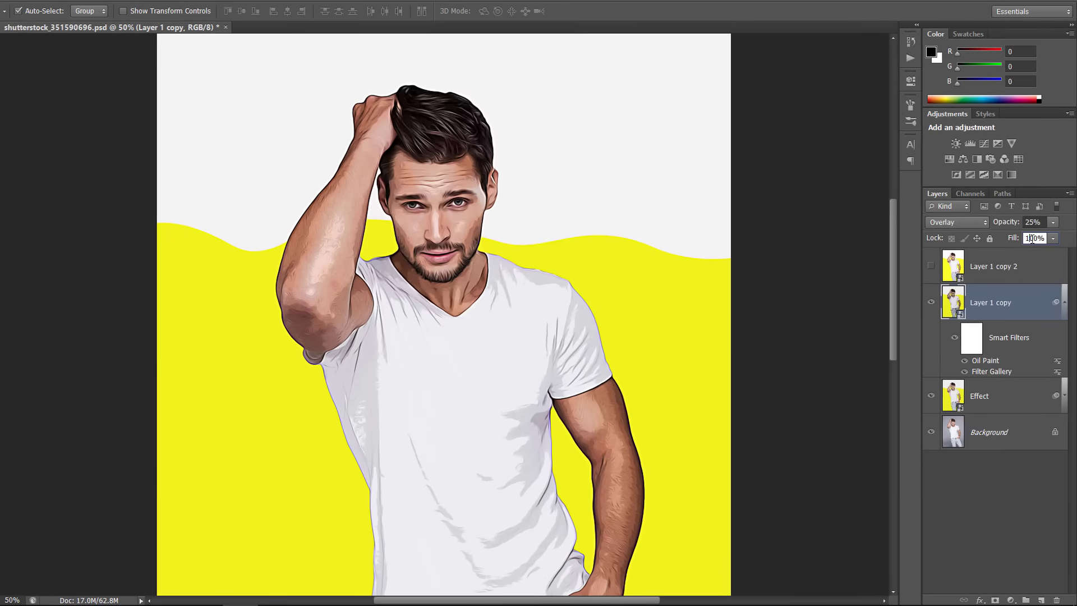
Step: Toggle Layer 1 copy's visibility to compare, then collapse its smart filter list
{"action": "left_click", "coordinate": [1010, 479]}
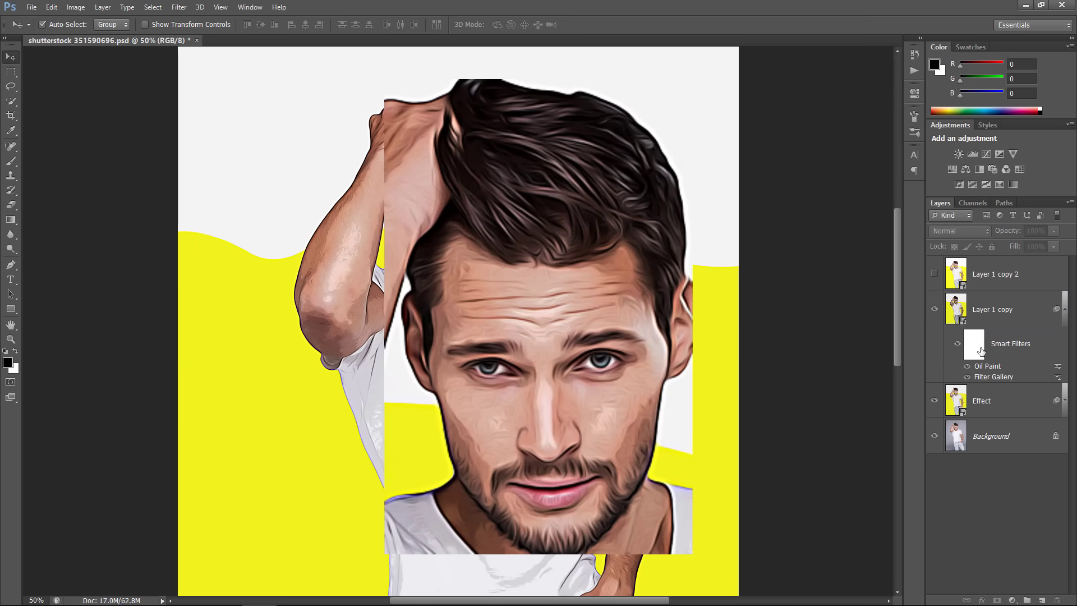
{"action": "left_click", "coordinate": [935, 309]}
{"action": "left_click", "coordinate": [1063, 309]}
Step: Rename Layer 1 copy to 'Outlines' and Layer 1 copy 2 to 'High Pass', and show High Pass
{"action": "double_click", "coordinate": [993, 310]}
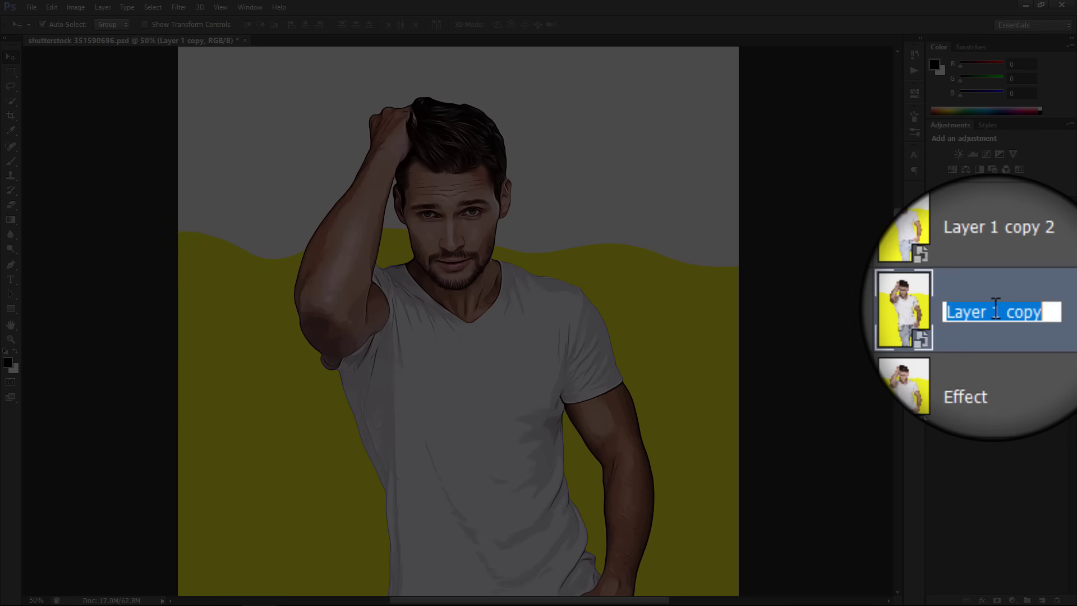
{"action": "type", "text": "Outlines"}
{"action": "key", "text": "Return"}
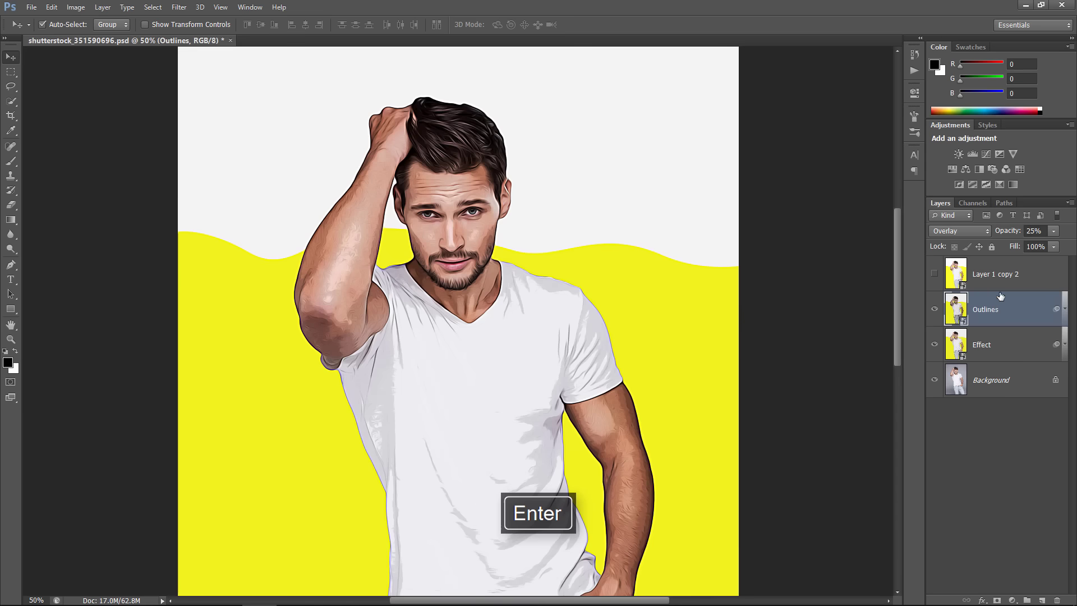
{"action": "double_click", "coordinate": [1002, 275]}
{"action": "type", "text": "H"}
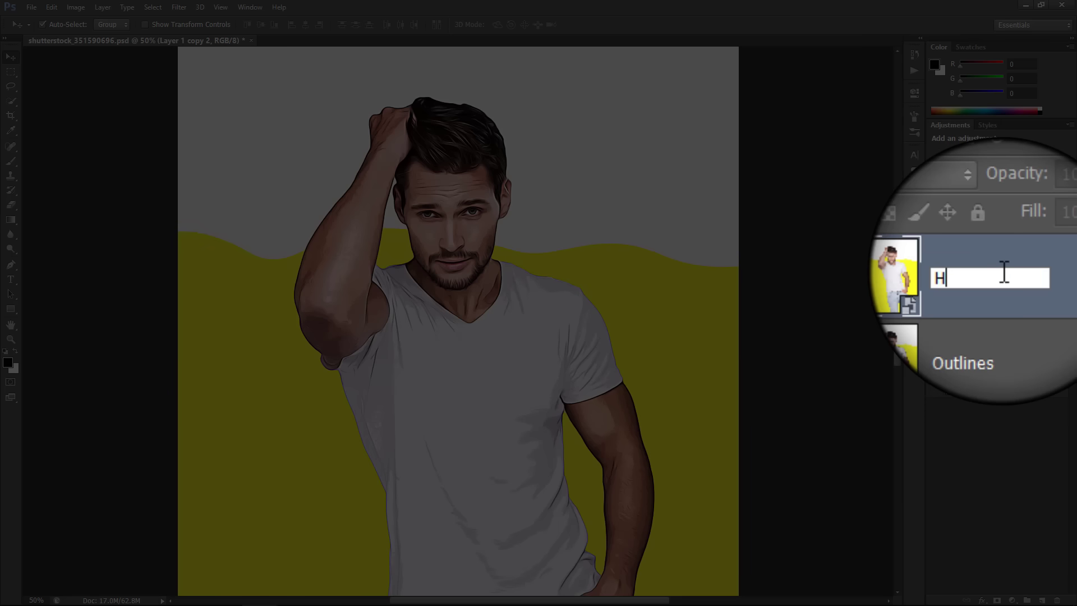
{"action": "type", "text": "igh Pass"}
{"action": "key", "text": "Return"}
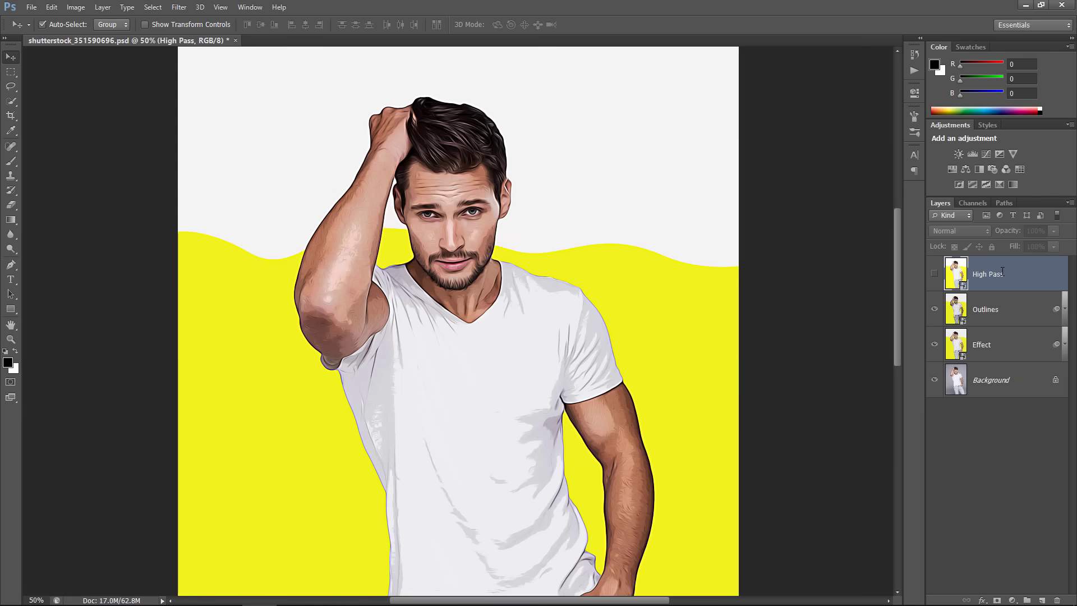
{"action": "left_click", "coordinate": [934, 274]}
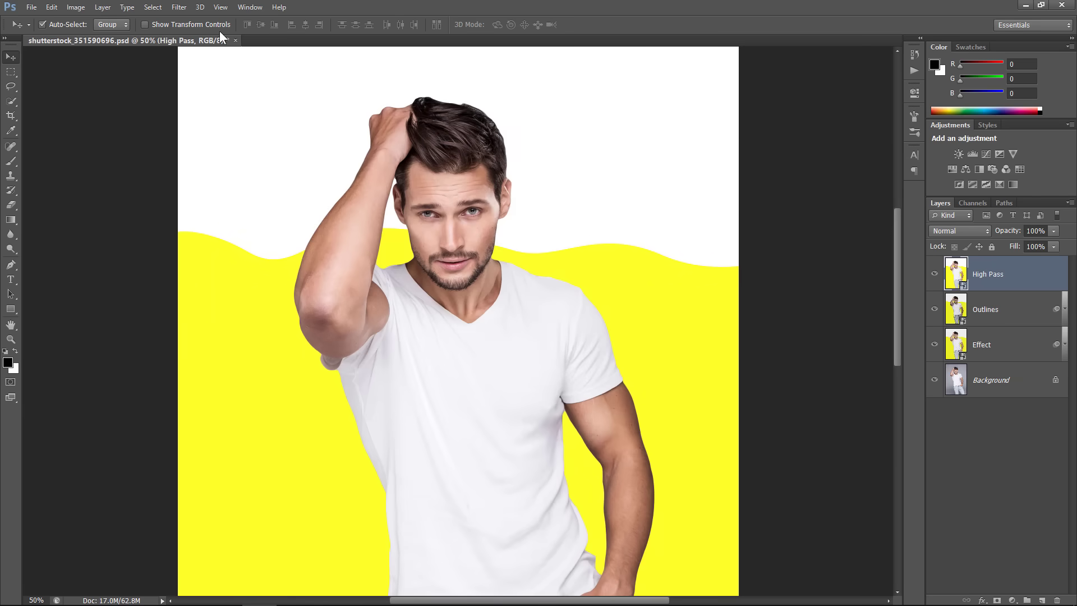
Step: Apply a 2 px High Pass filter to the High Pass layer and blend it in Overlay mode
{"action": "left_click", "coordinate": [179, 7]}
{"action": "mouse_move", "coordinate": [212, 254]}
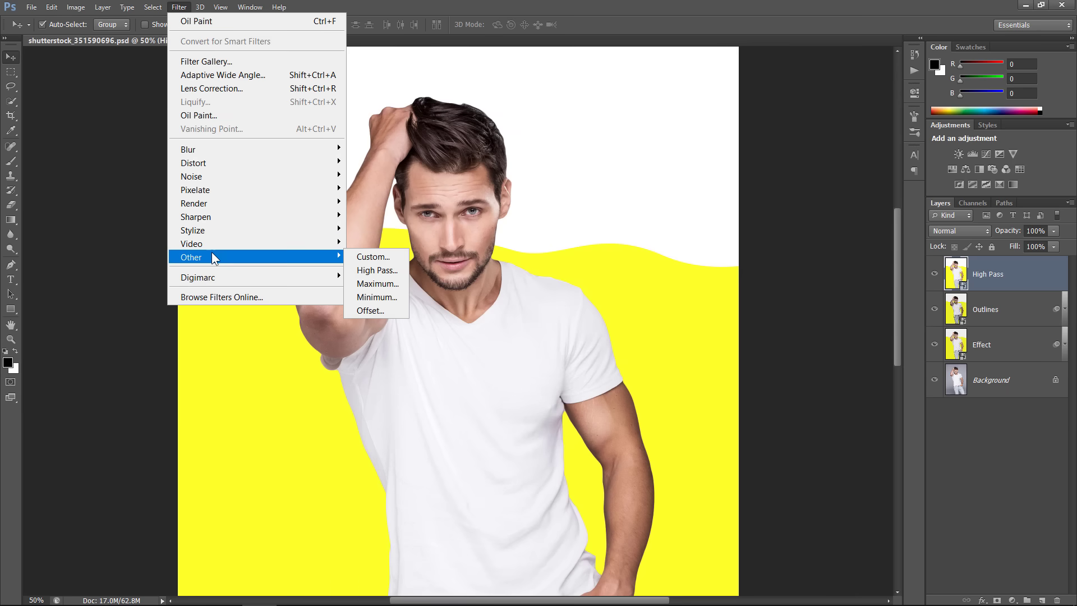
{"action": "left_click", "coordinate": [365, 270]}
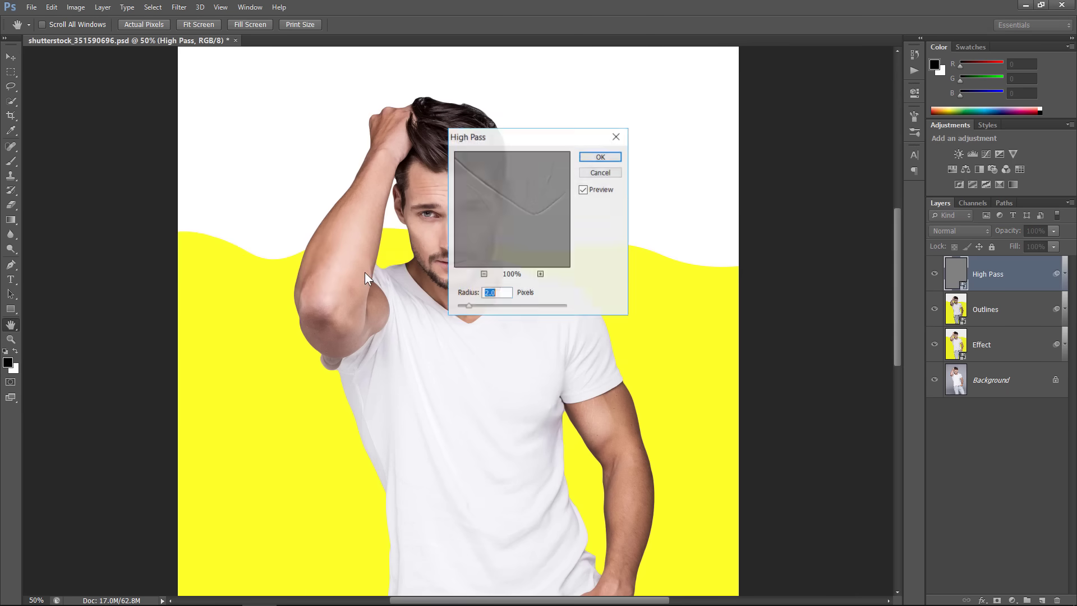
{"action": "left_click", "coordinate": [498, 292]}
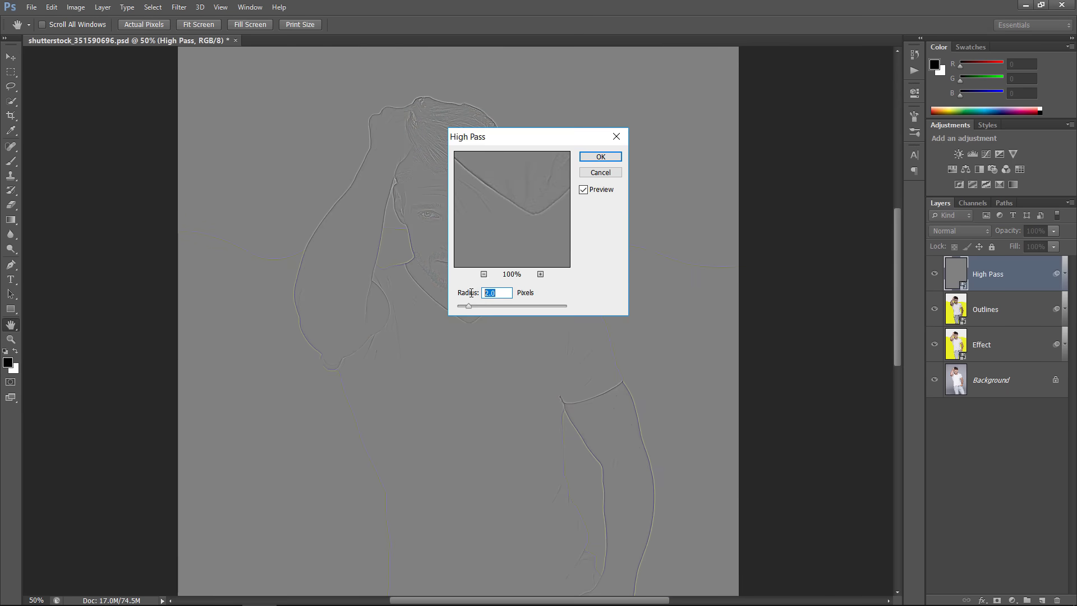
{"action": "left_click", "coordinate": [592, 157]}
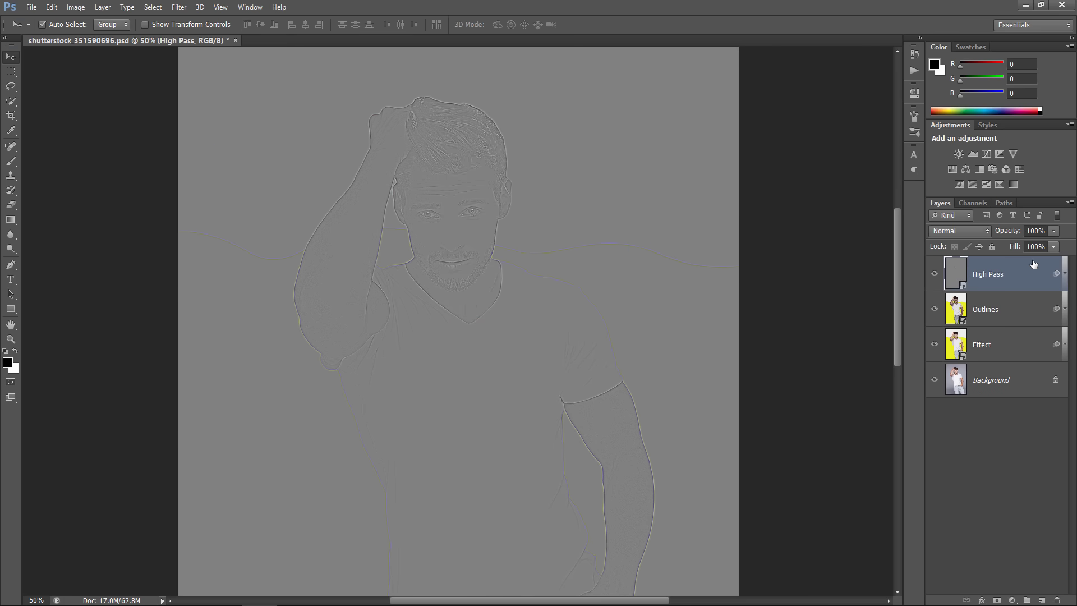
{"action": "left_click", "coordinate": [967, 233]}
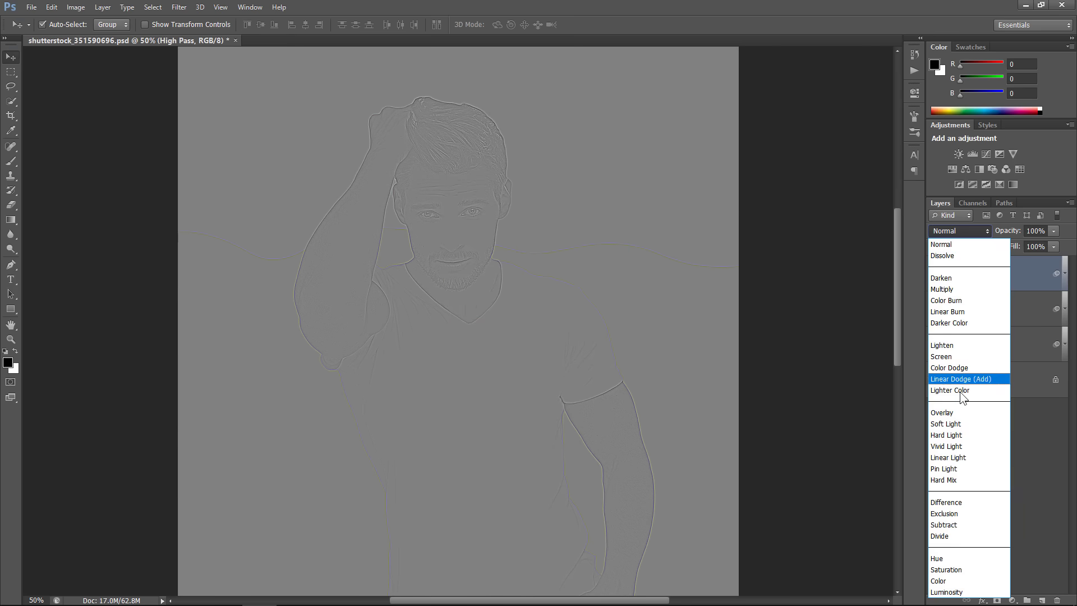
{"action": "left_click", "coordinate": [957, 408]}
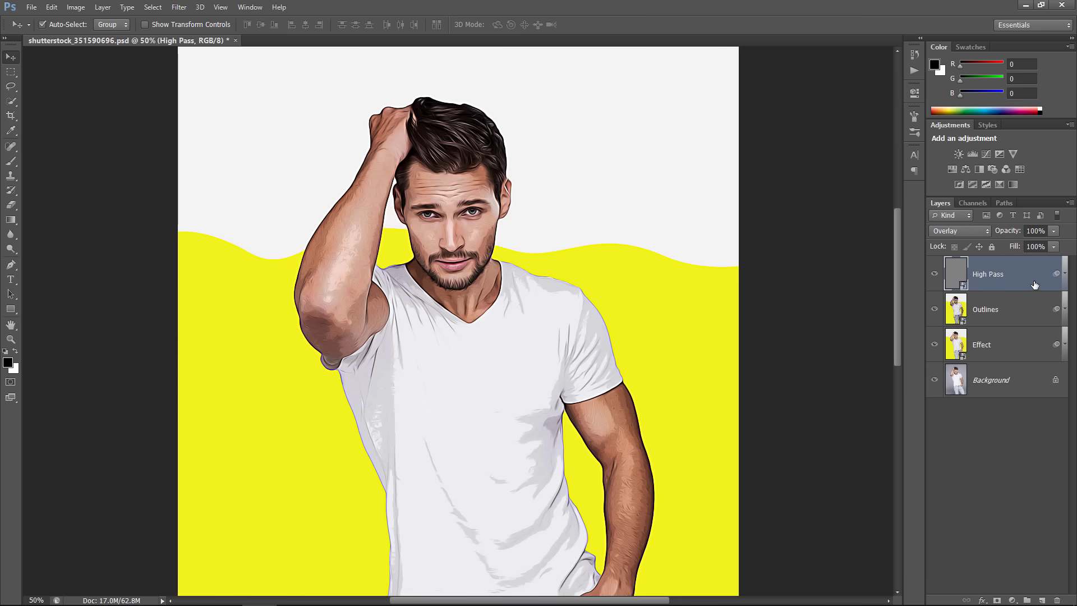
Step: Add a Levels adjustment layer with input levels 0 / 0.90 / 230
{"action": "left_click", "coordinate": [1011, 600]}
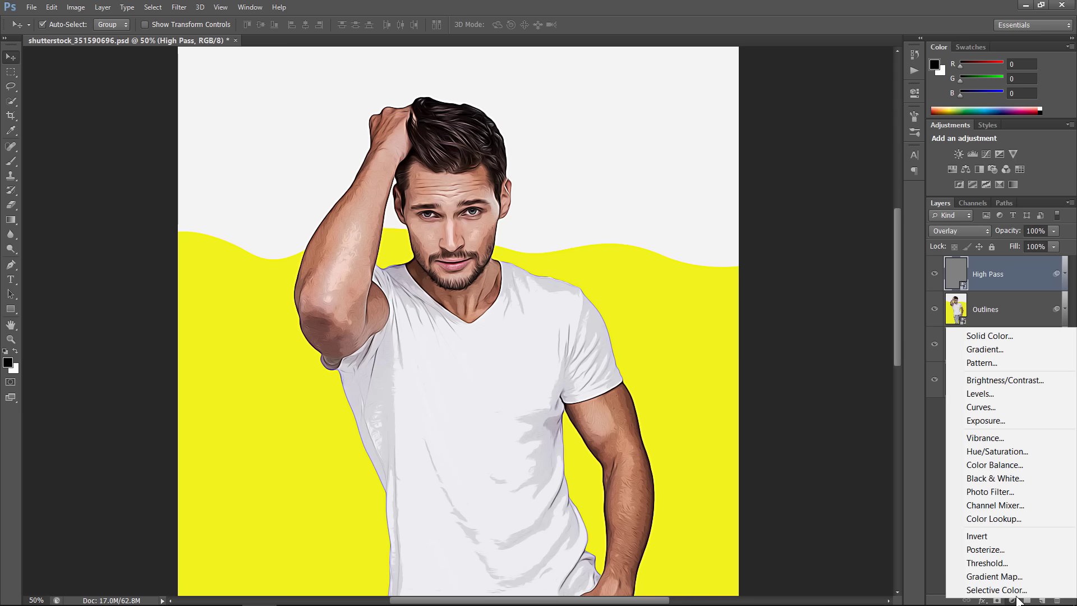
{"action": "left_click", "coordinate": [987, 392]}
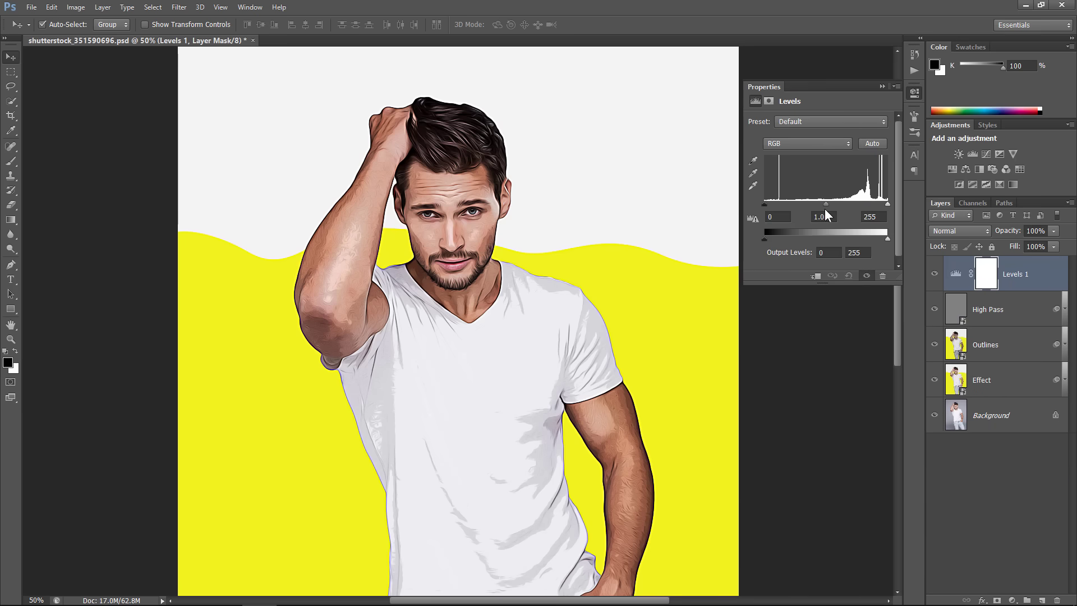
{"action": "left_click_drag", "start_coordinate": [828, 204], "coordinate": [876, 206]}
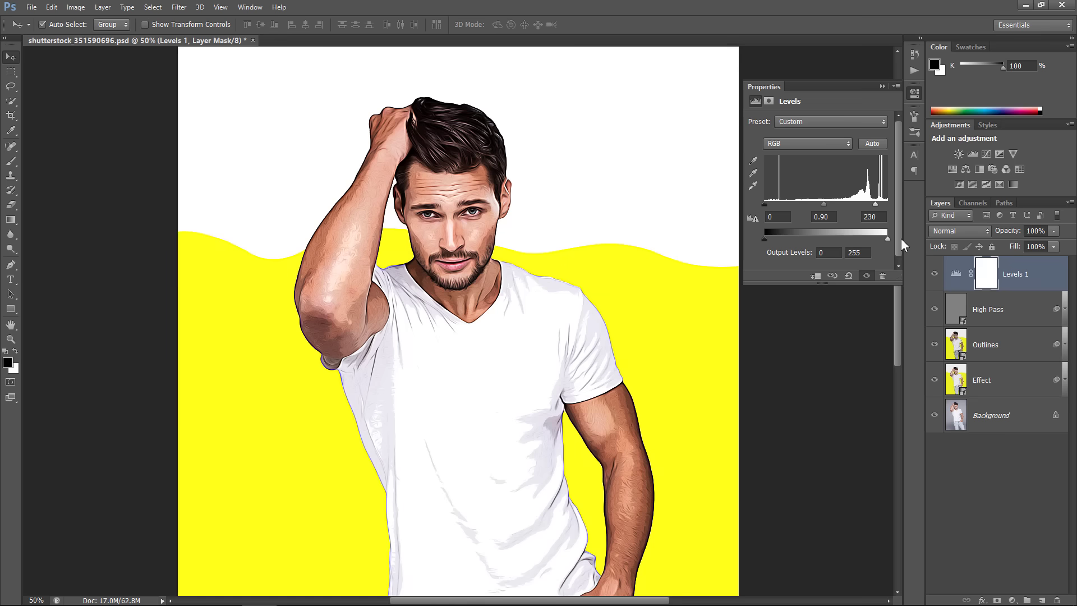
{"action": "left_click", "coordinate": [1012, 600]}
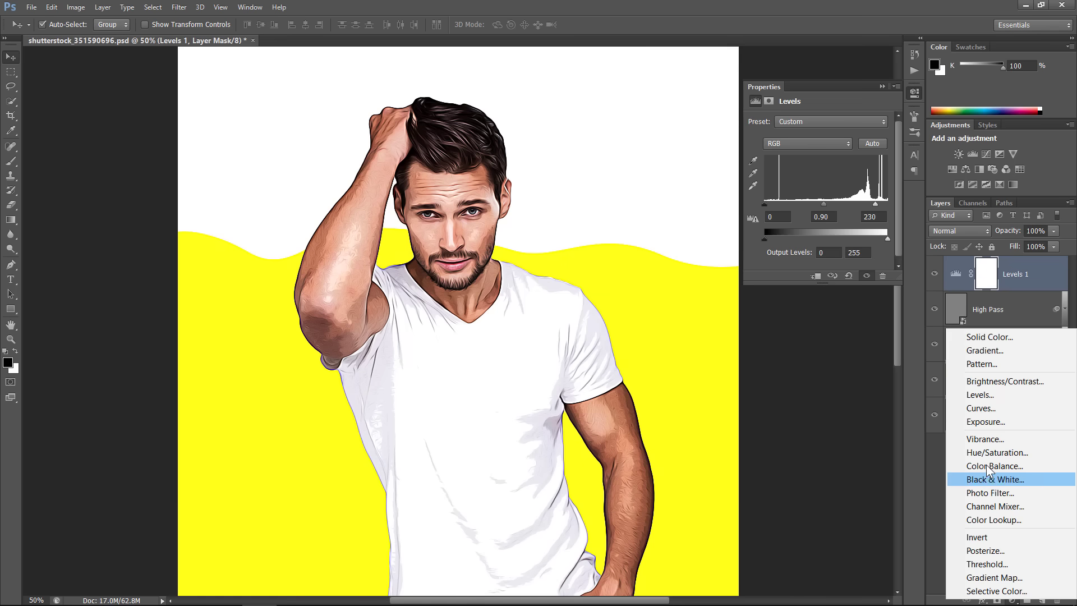
Step: Add a Vibrance adjustment layer with Vibrance +10 and Saturation +5
{"action": "left_click", "coordinate": [987, 440]}
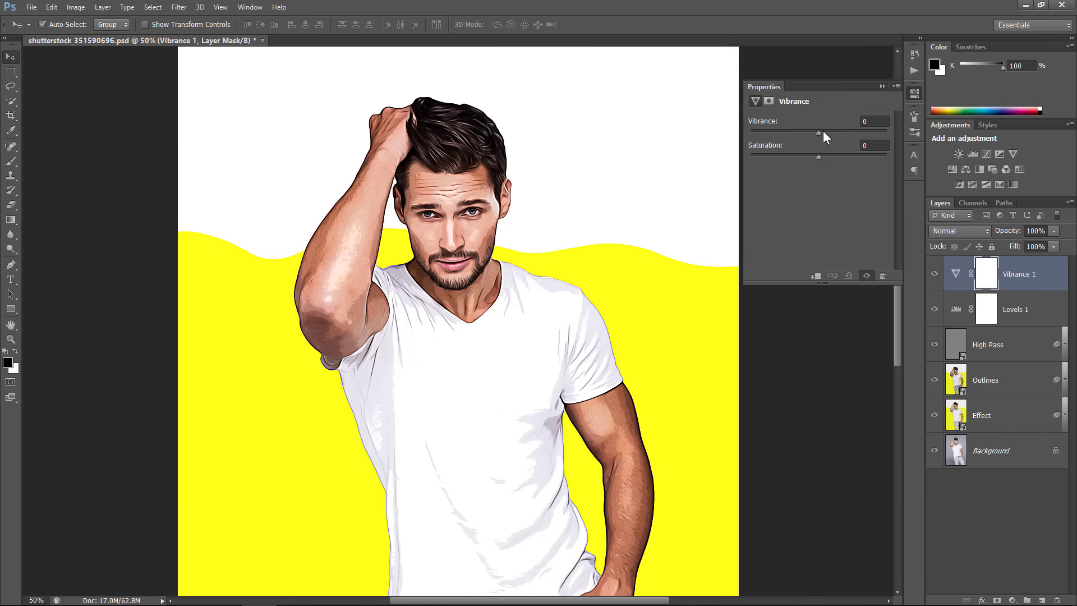
{"action": "left_click_drag", "start_coordinate": [823, 131], "coordinate": [819, 157]}
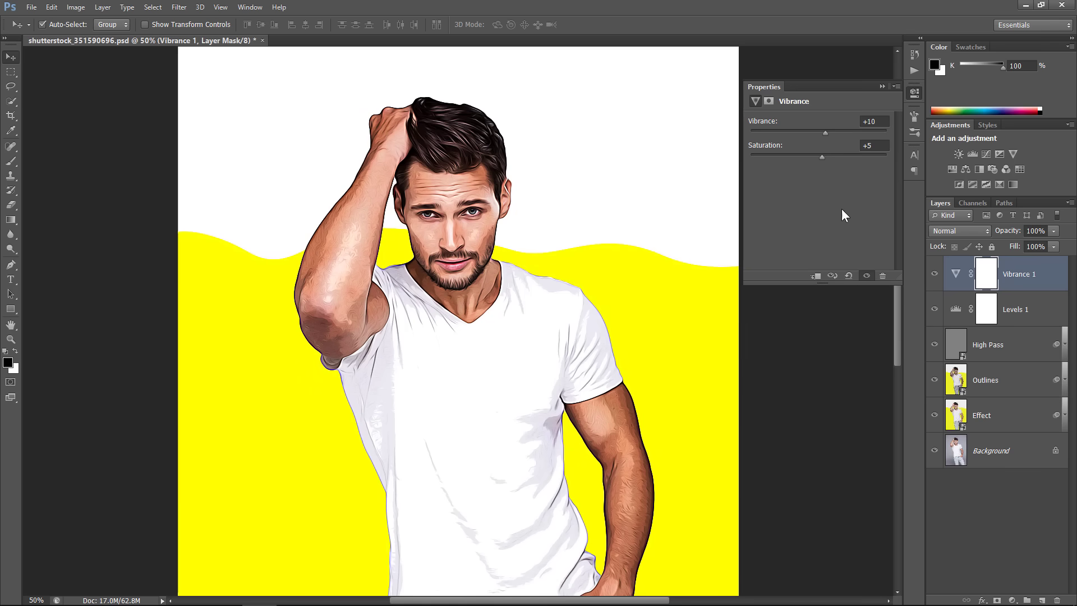
Step: Add a Color Lookup adjustment layer using the 3Strip.look 3DLUT file at 50% opacity
{"action": "left_click", "coordinate": [1012, 599]}
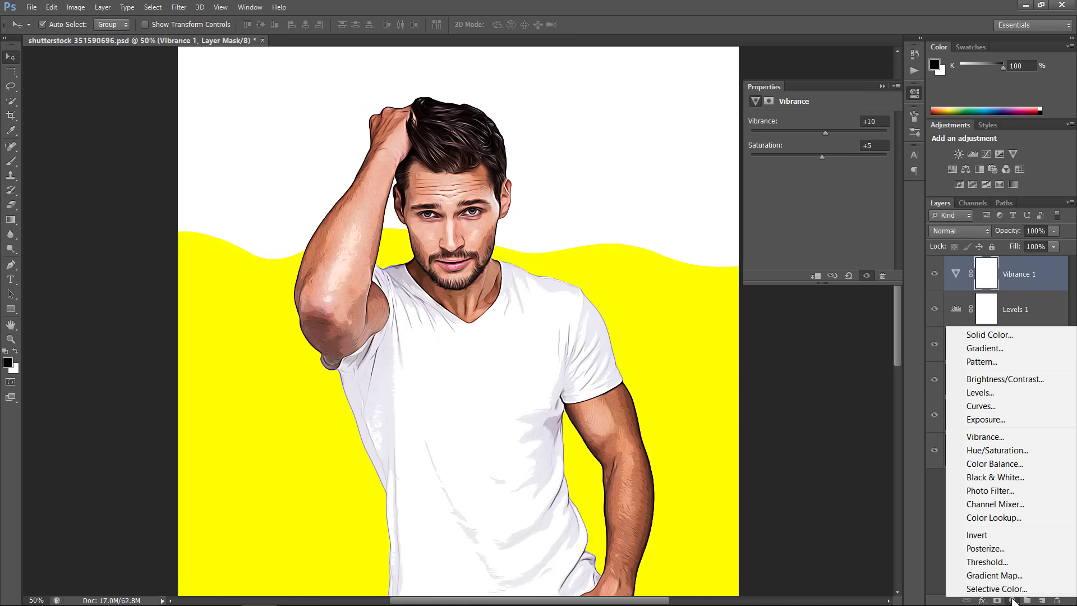
{"action": "left_click", "coordinate": [997, 517]}
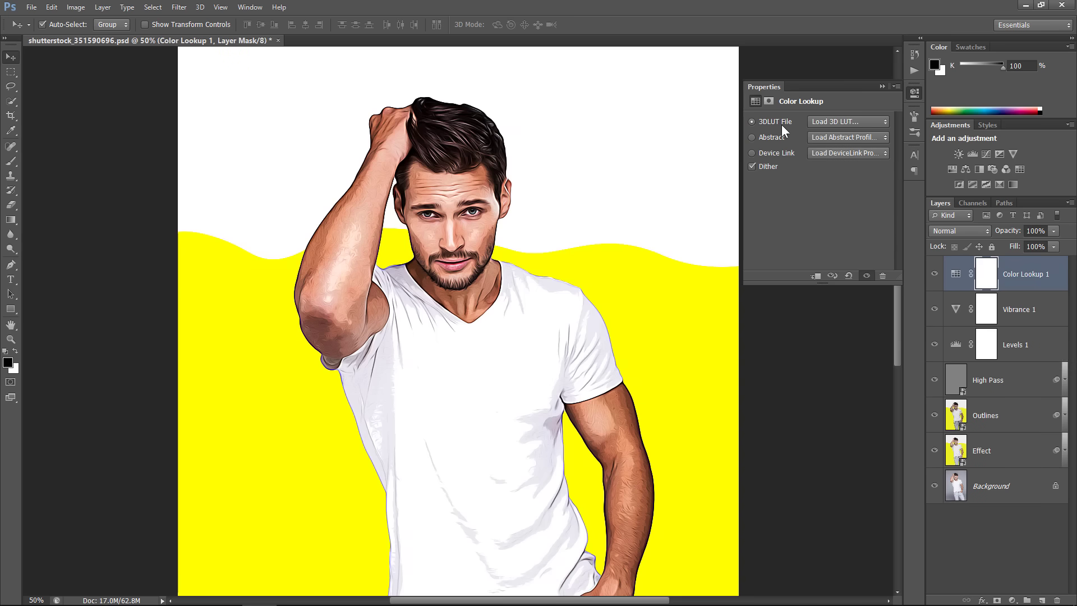
{"action": "left_click", "coordinate": [828, 122]}
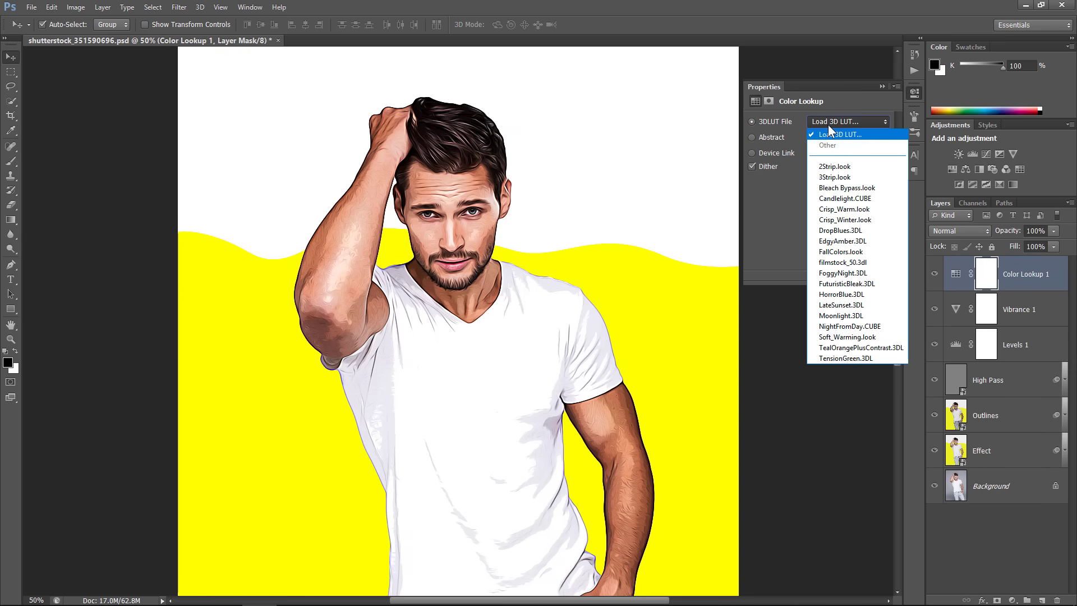
{"action": "left_click", "coordinate": [828, 178]}
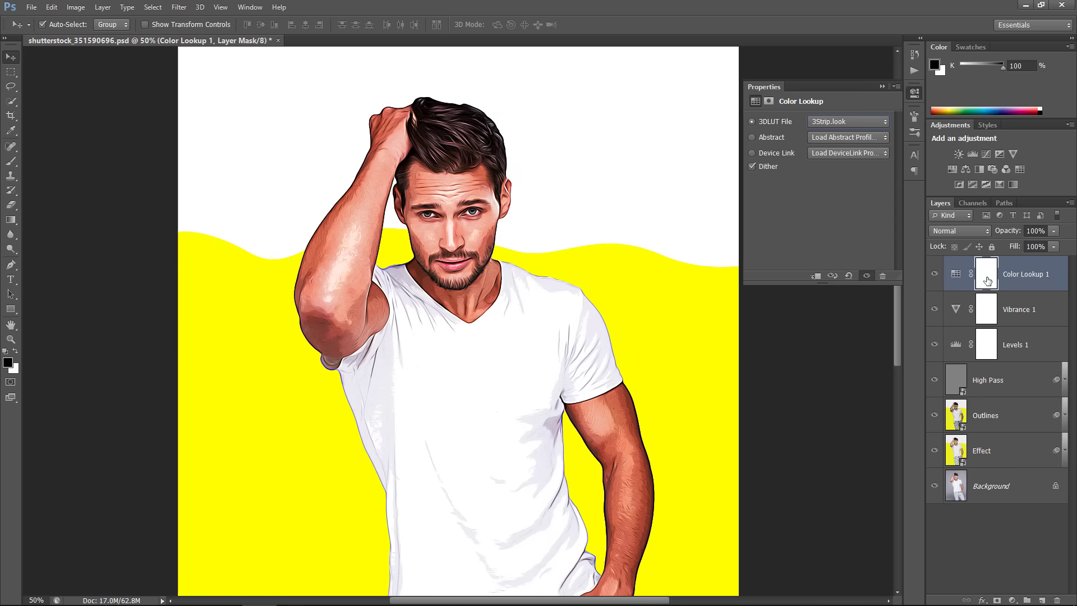
{"action": "left_click", "coordinate": [1035, 231]}
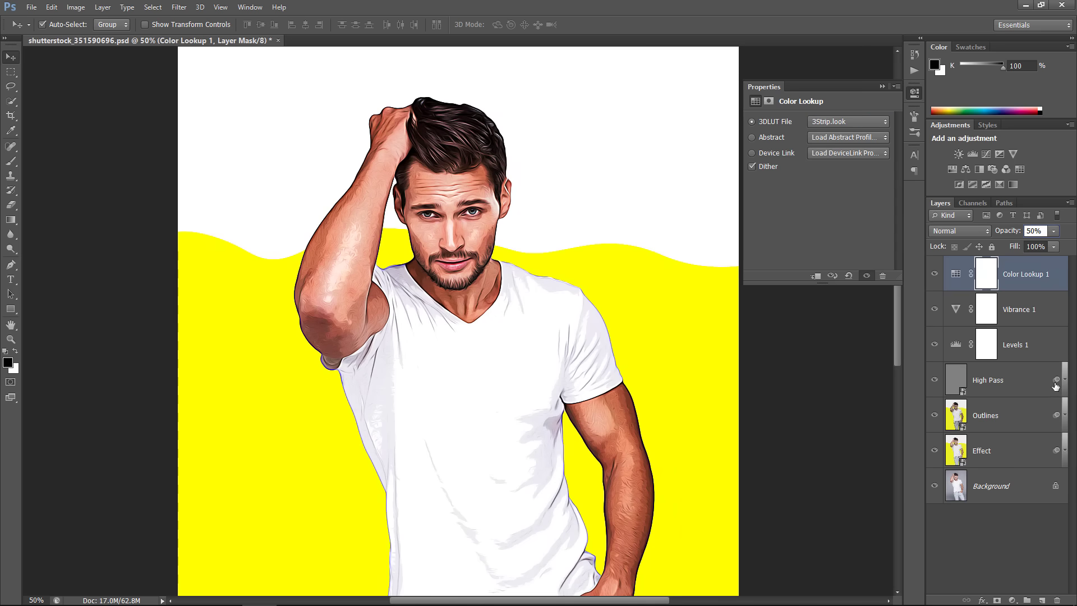
{"action": "left_click", "coordinate": [1025, 542]}
{"action": "left_click", "coordinate": [1044, 275]}
Step: Group the layers from Color Lookup 1 down to Effect and name the group 'Effect'
{"action": "left_click", "coordinate": [1021, 459], "text": "shift"}
{"action": "left_click_drag", "start_coordinate": [1026, 450], "coordinate": [1027, 600]}
{"action": "double_click", "coordinate": [980, 263]}
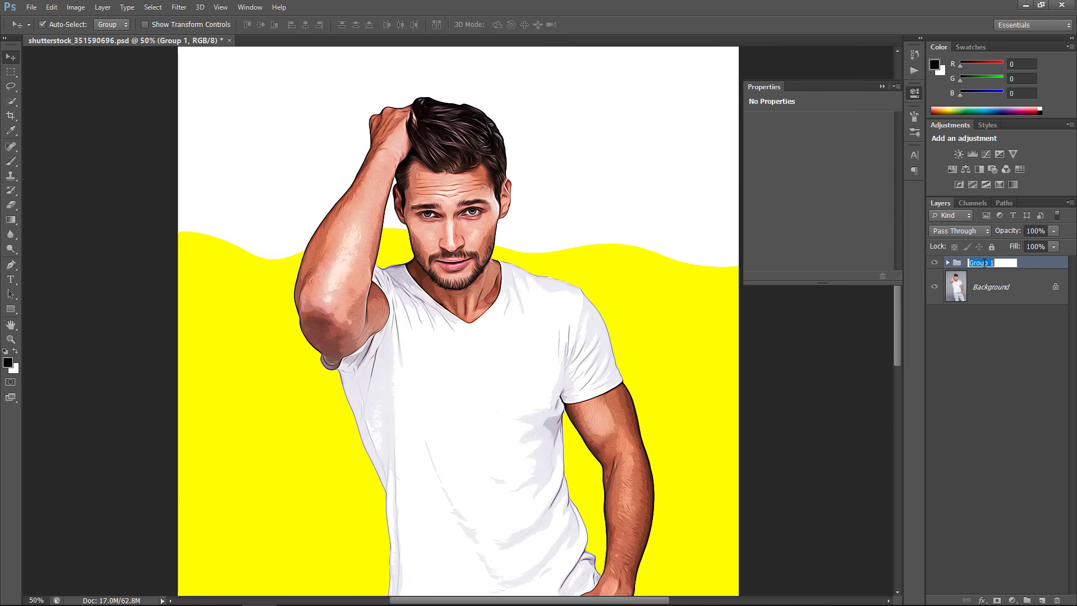
{"action": "type", "text": "Effect"}
{"action": "key", "text": "Return"}
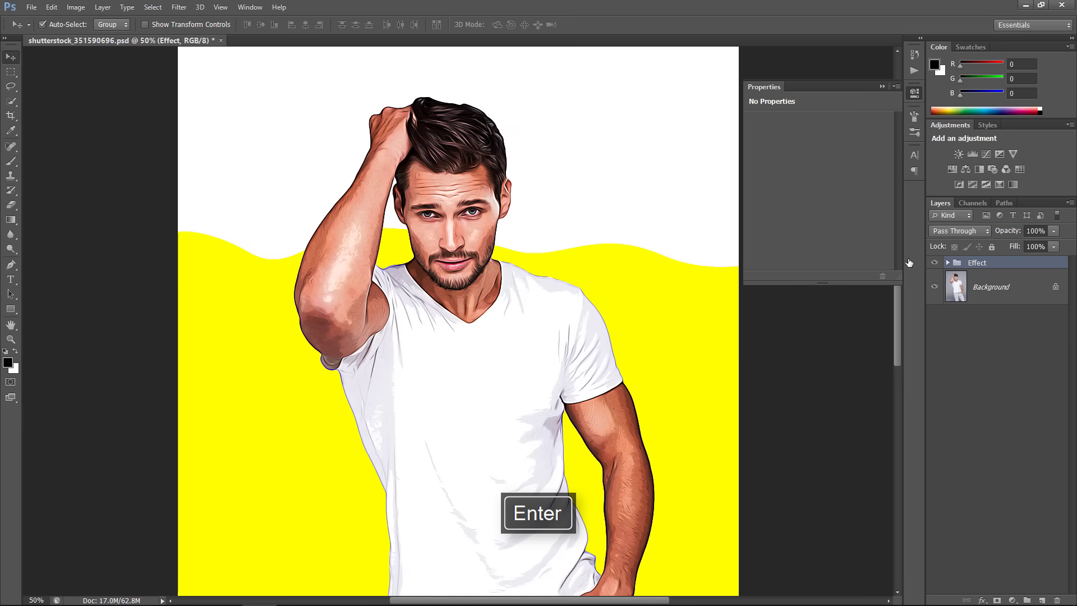
Step: Toggle the Effect group's visibility twice to compare the cartoon look with the original photo
{"action": "left_click", "coordinate": [934, 265]}
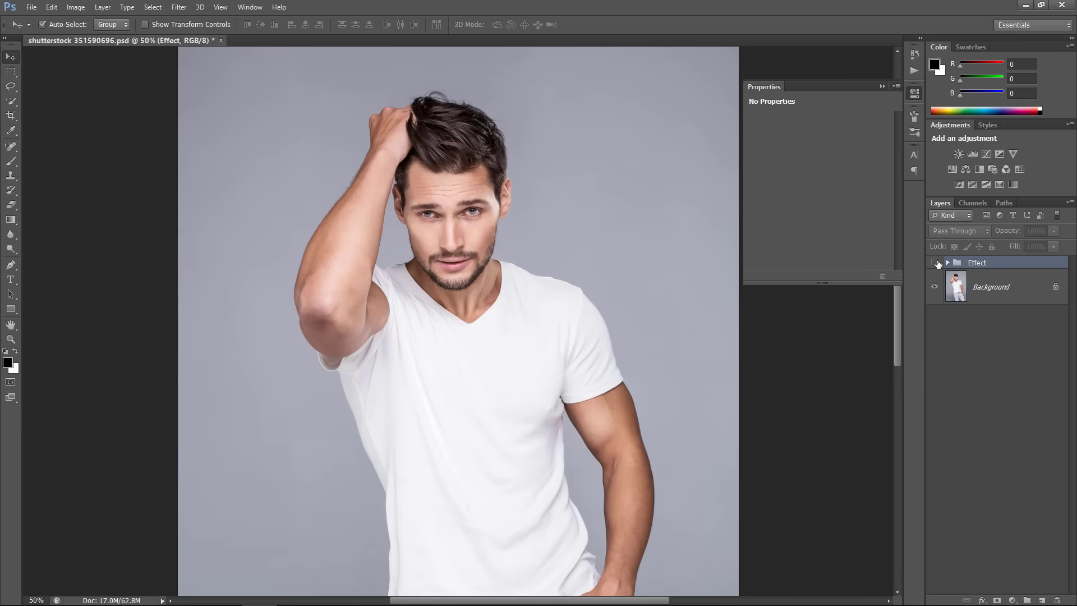
{"action": "left_click", "coordinate": [936, 263]}
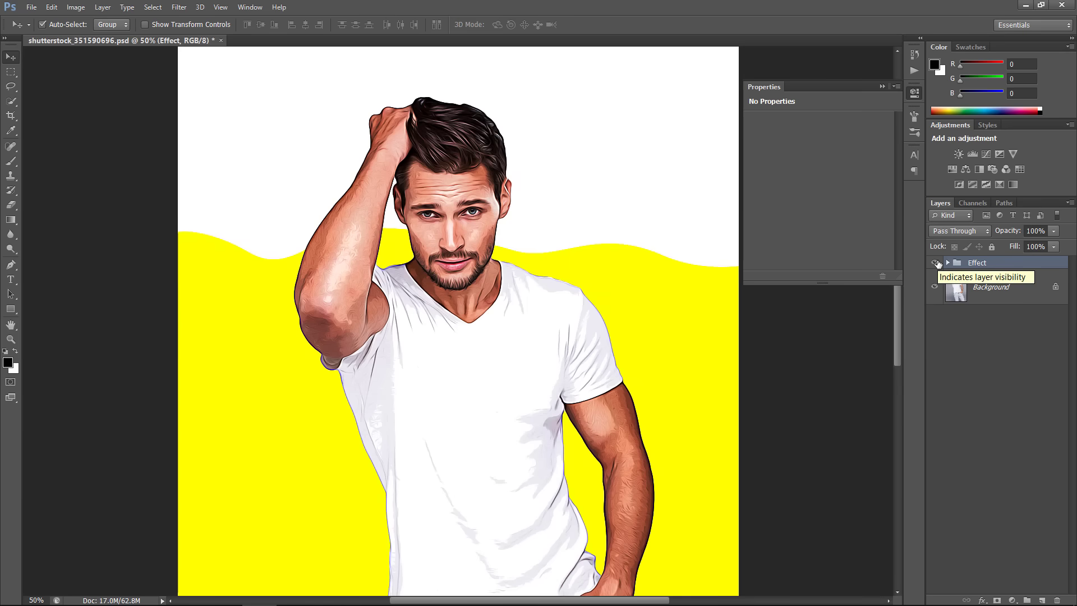
{"action": "left_click", "coordinate": [935, 263]}
{"action": "left_click", "coordinate": [935, 263]}
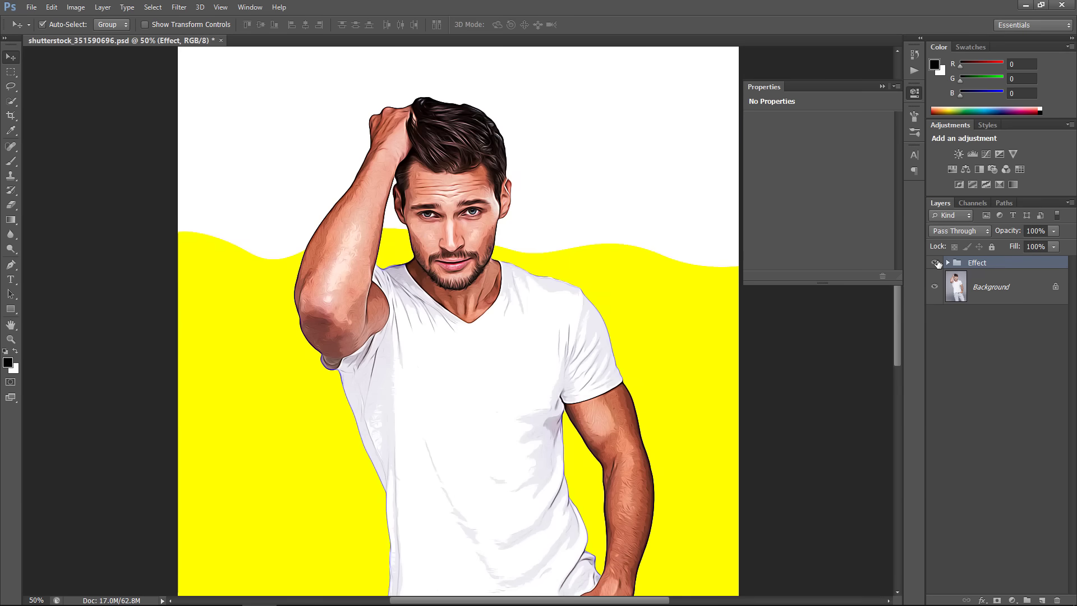